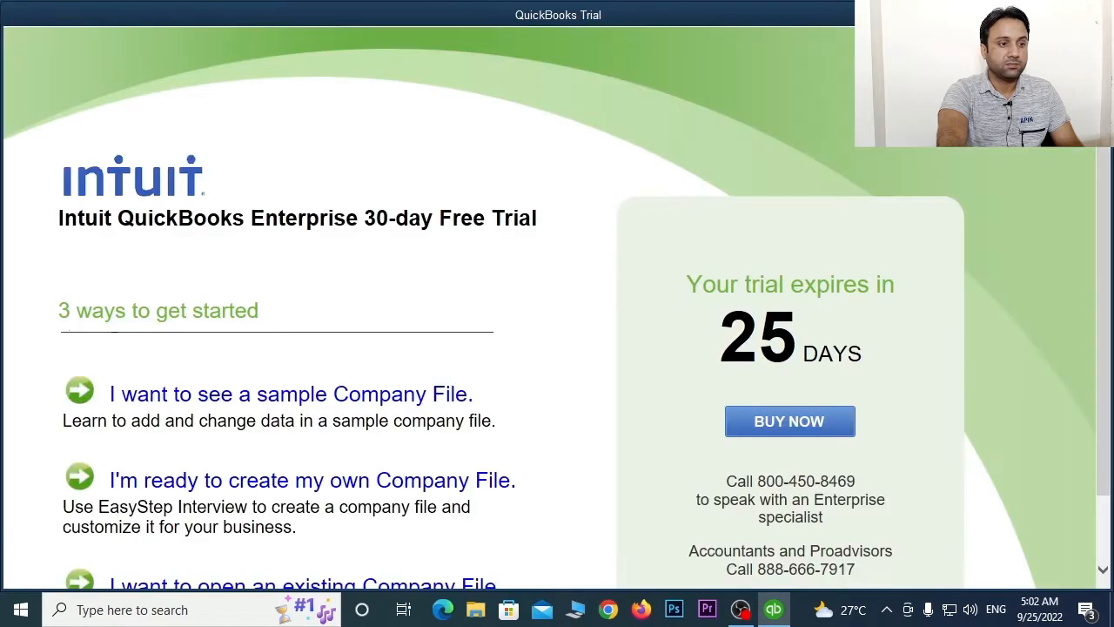
- Note the 25 trial days remaining, then choose to create your own company file
scroll(586, 443, "down", 2)
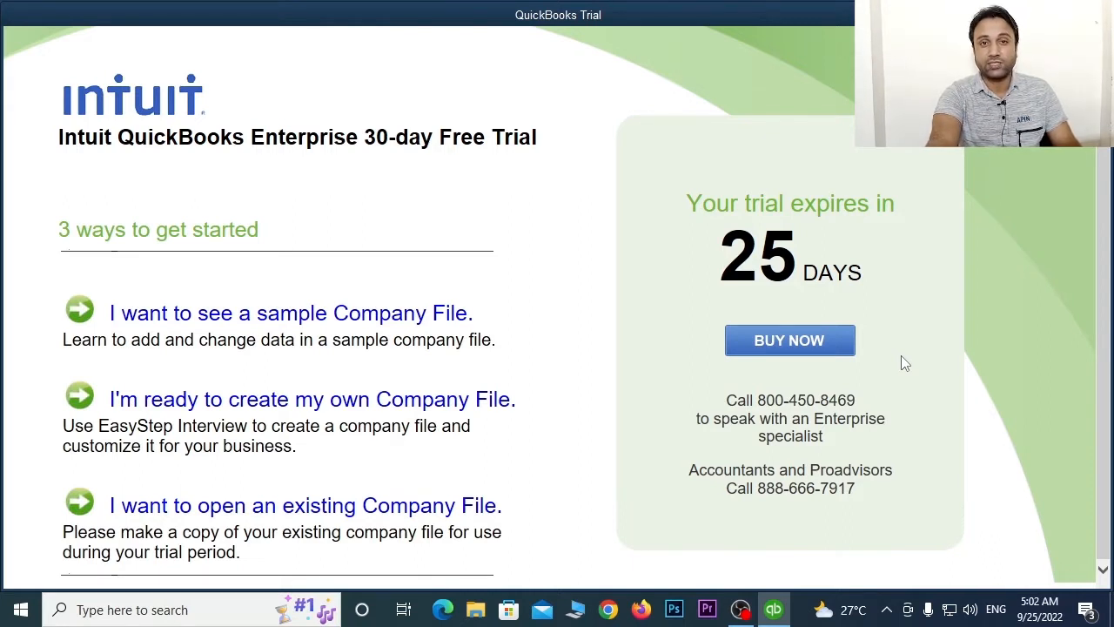
left_click_drag(737, 245, 875, 315)
scroll(771, 413, "up", 2)
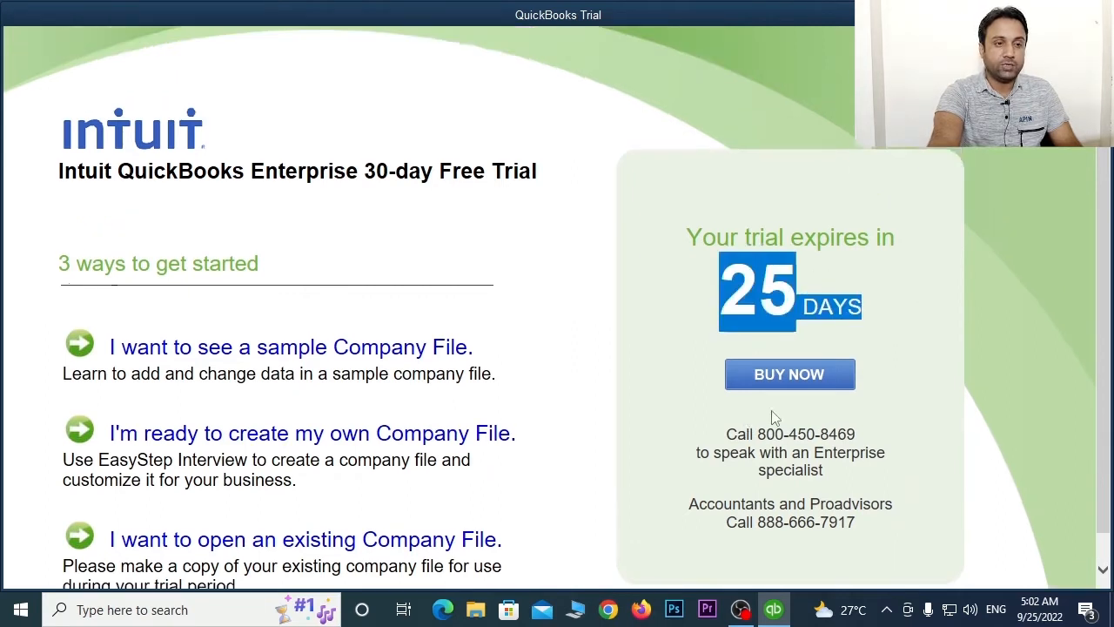
scroll(849, 369, "down", 2)
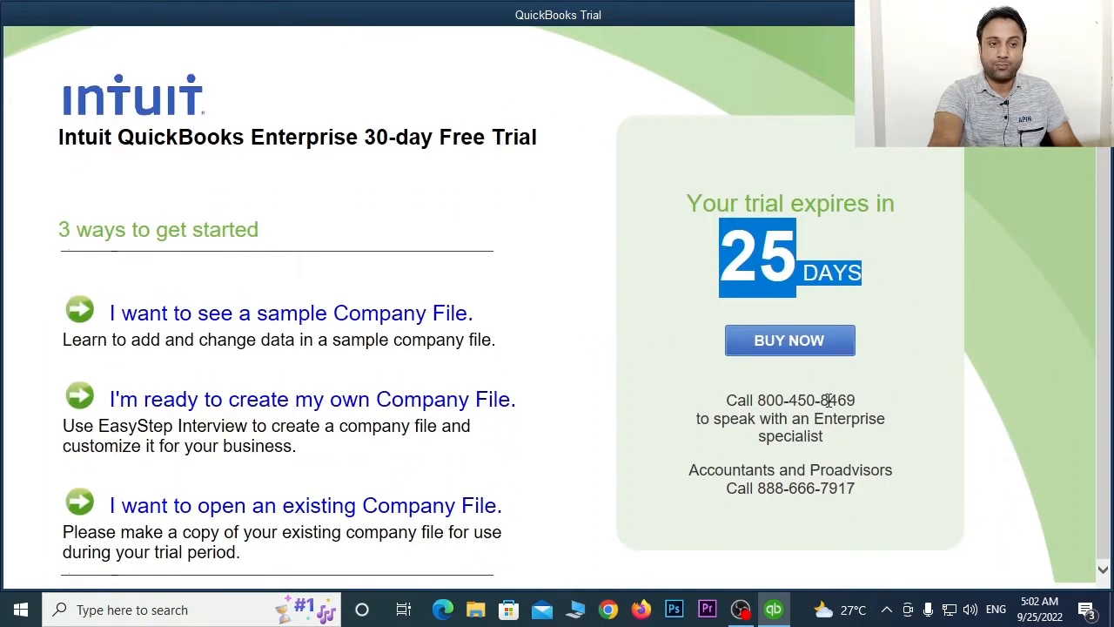
left_click(919, 344)
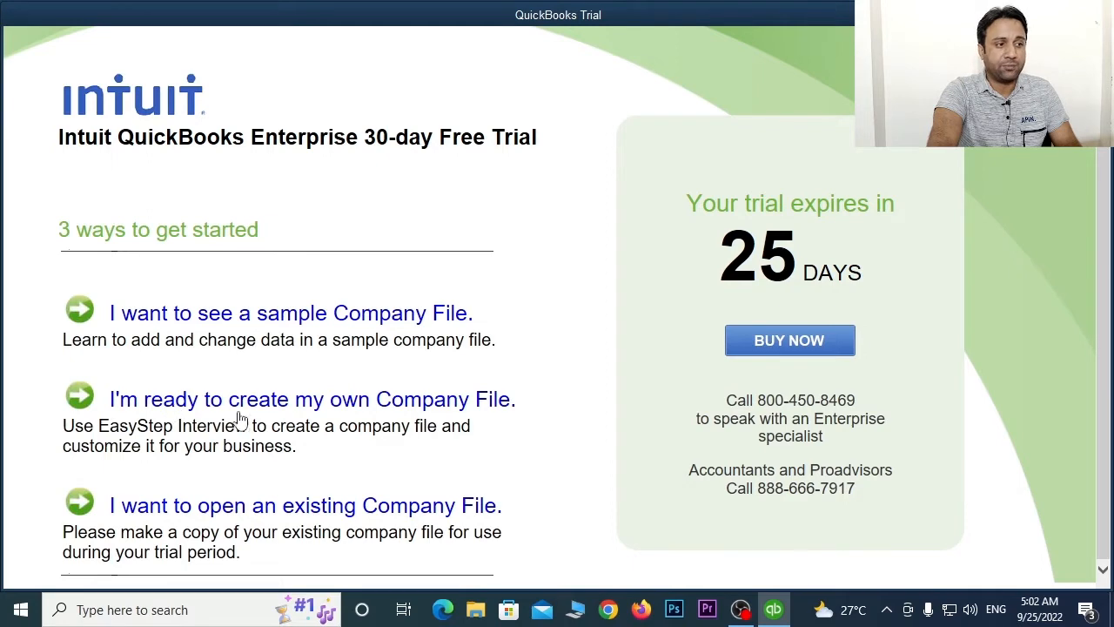
left_click(462, 401)
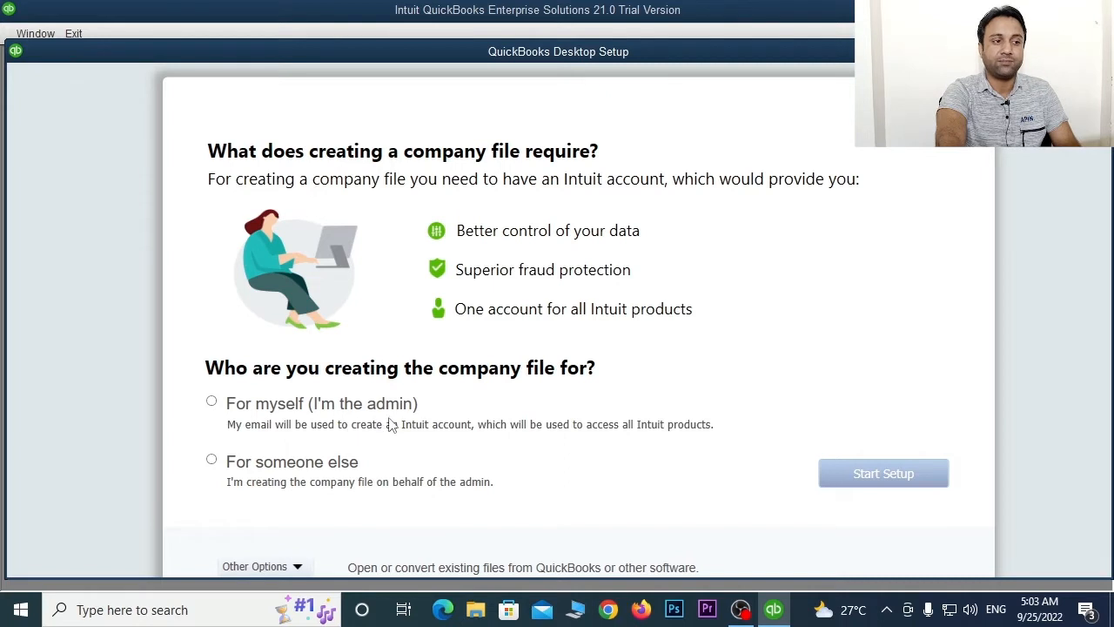
- Choose 'For myself (I'm the admin)' and pick Advanced Setup from Other Options
left_click(213, 401)
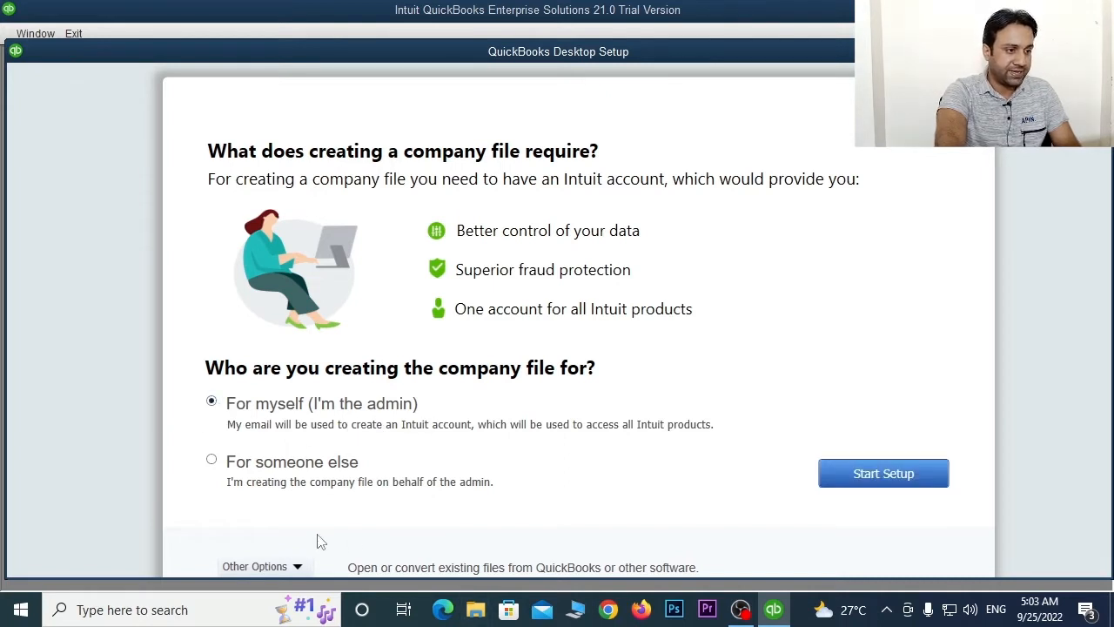
left_click(297, 567)
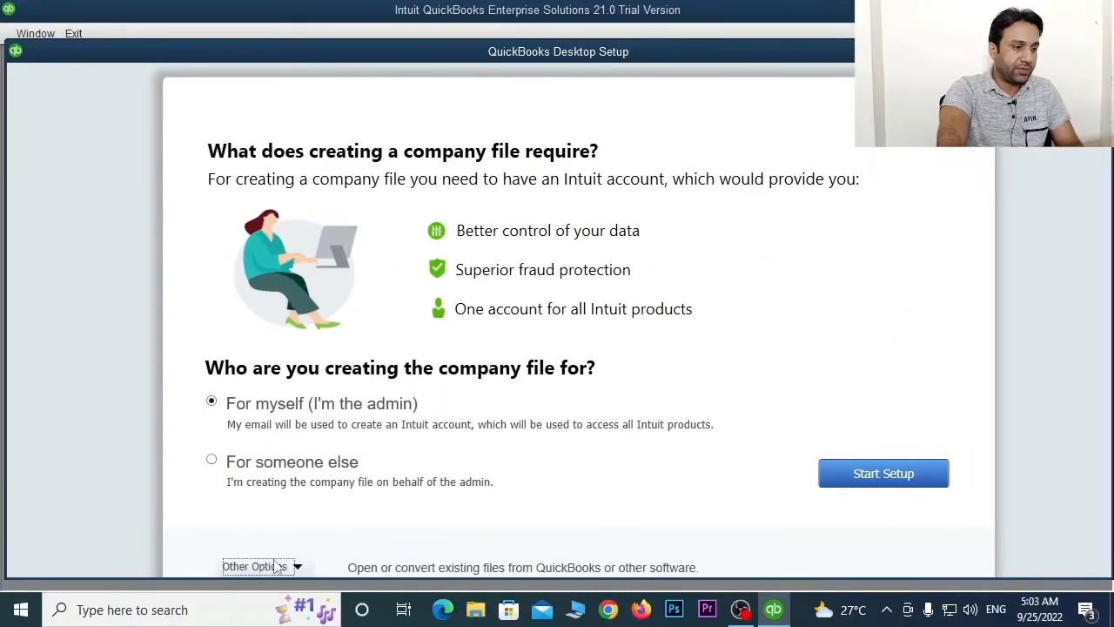
left_click(236, 574)
- Start Advanced Setup and copy the company name IB-TECH-FORUM into Legal name
left_click(248, 542)
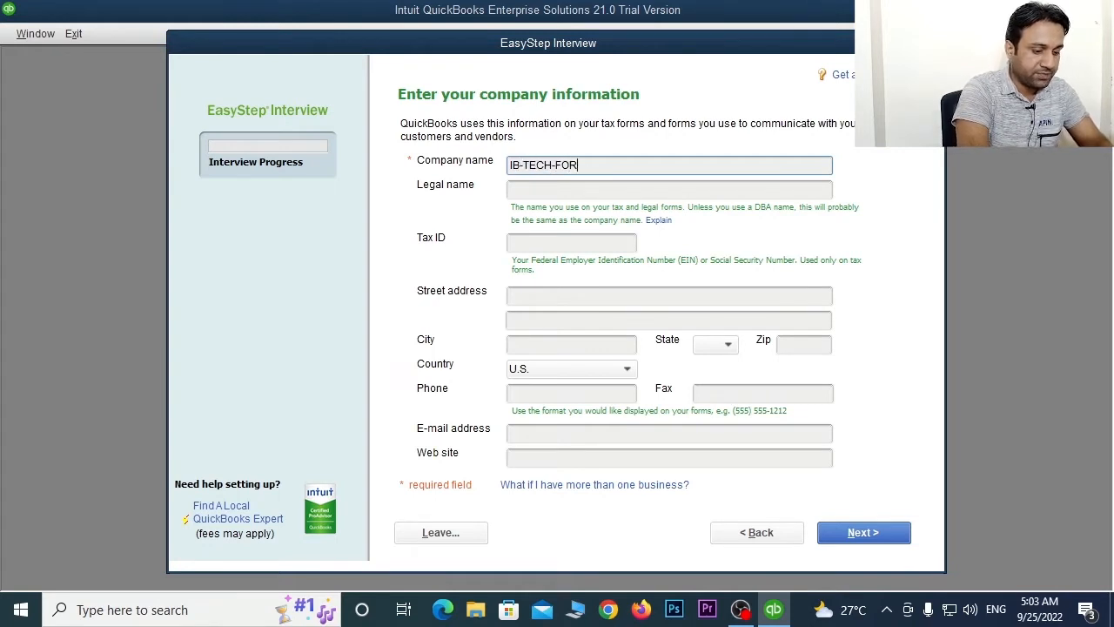
left_click(556, 189)
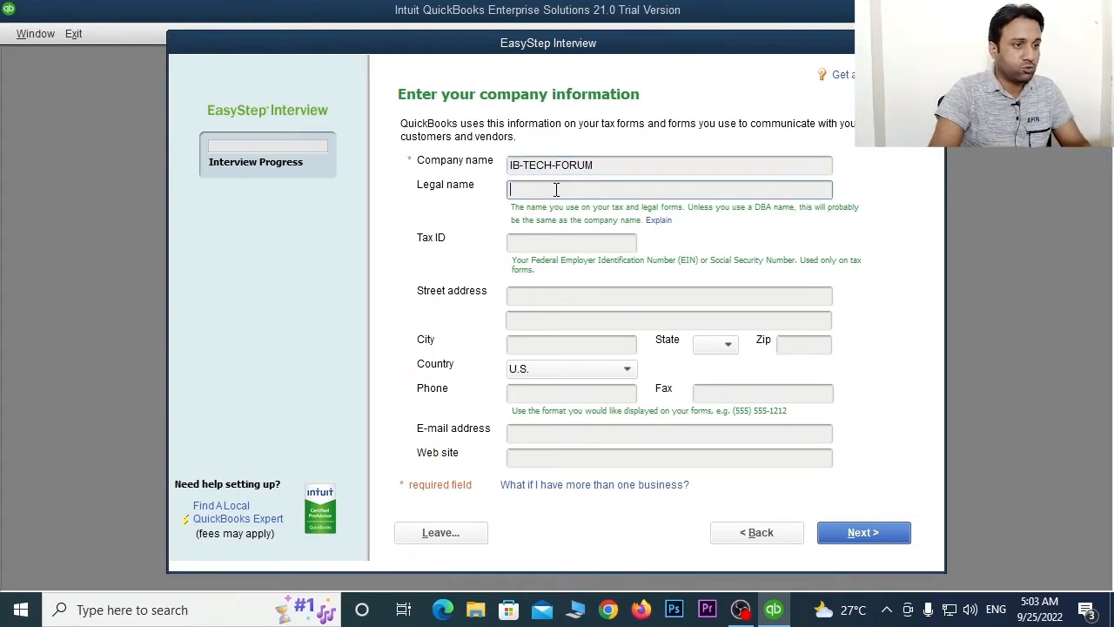
left_click_drag(610, 164, 500, 157)
key("ctrl+c")
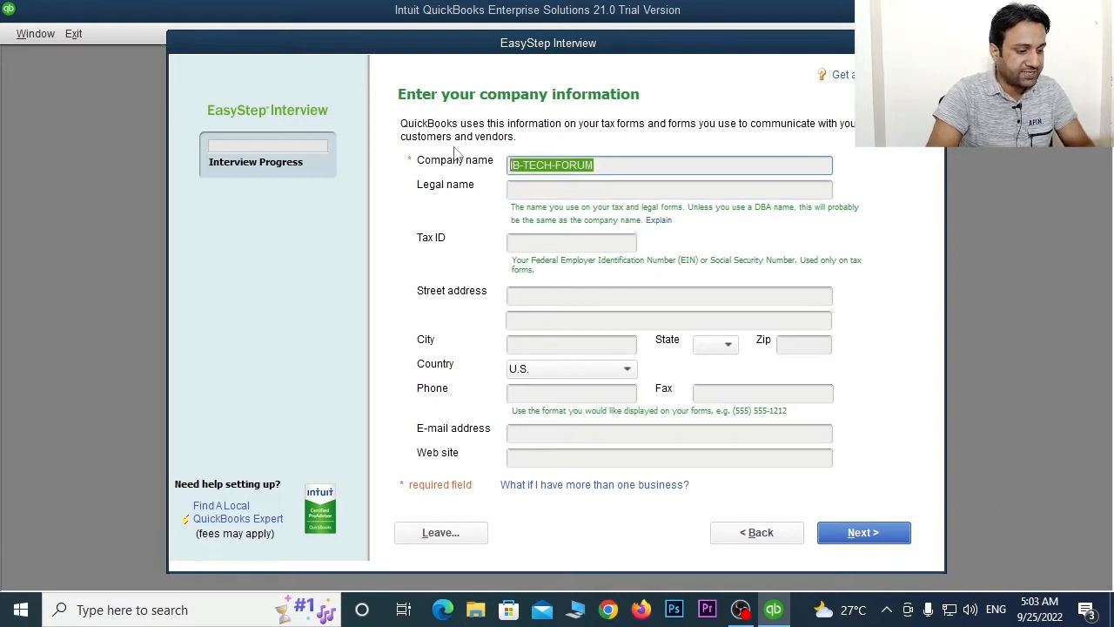
left_click(613, 186)
key("ctrl+v")
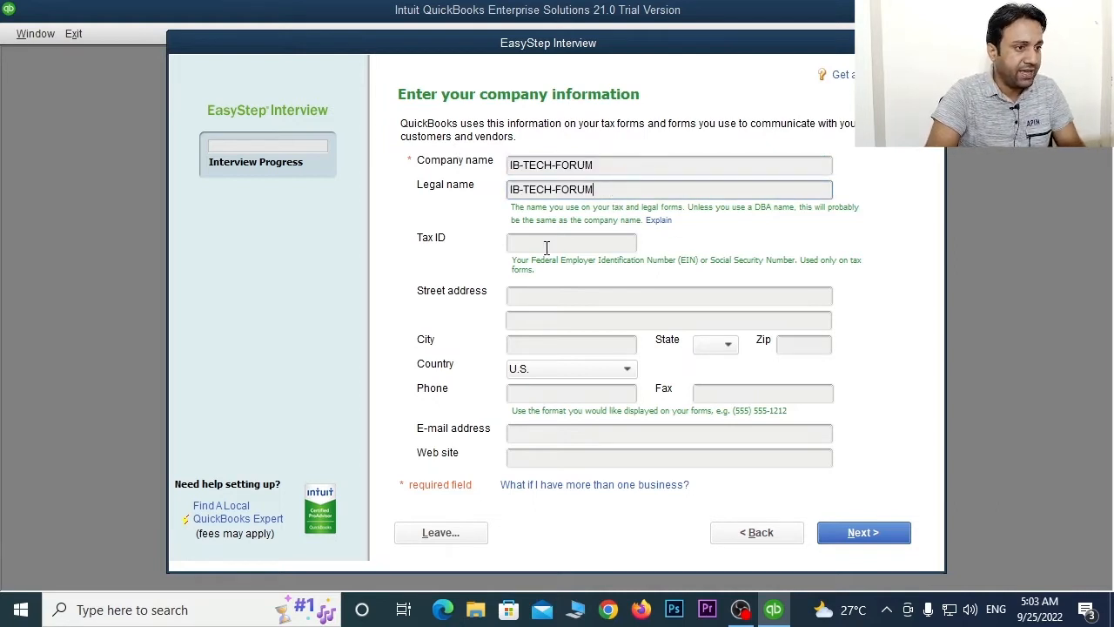
left_click(546, 245)
- Fill in the company's street address, city and phone number, then save the company info
left_click(562, 295)
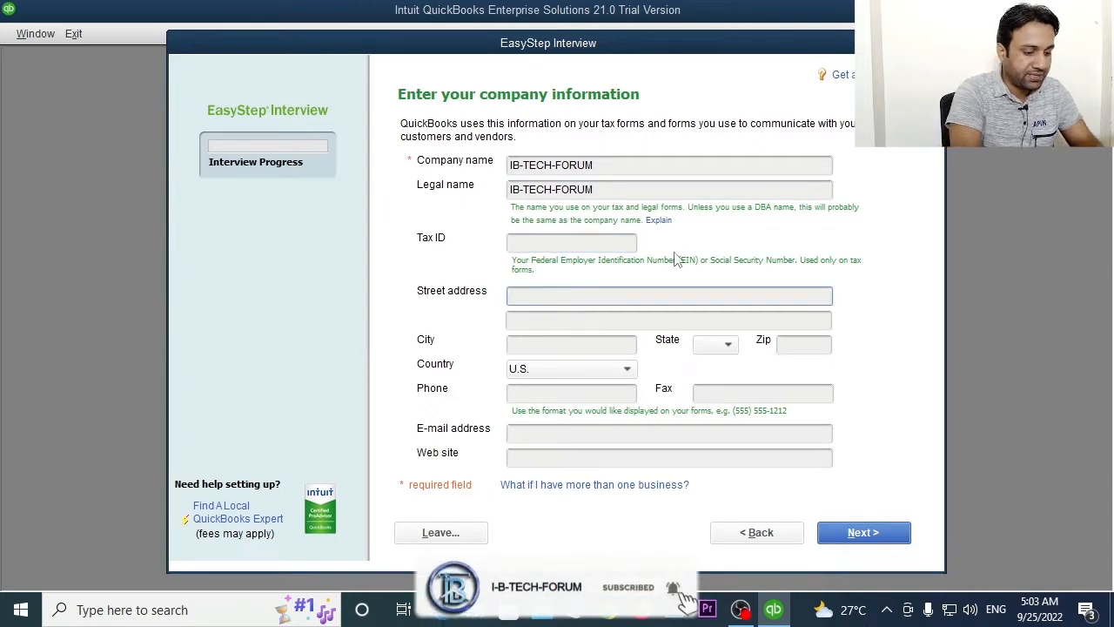
type("Bahad")
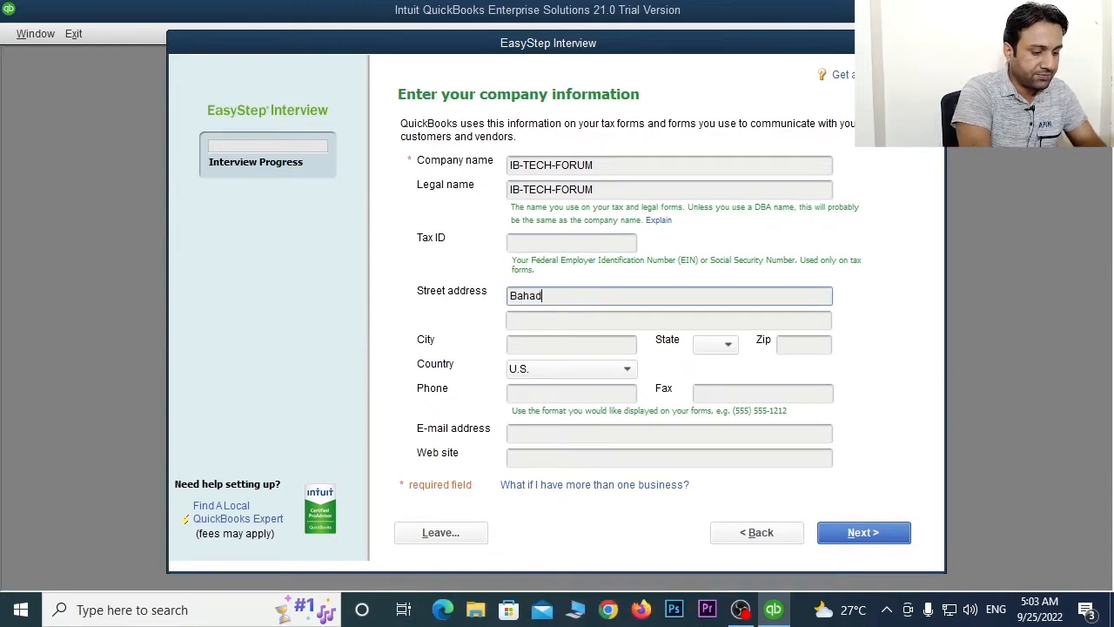
type("urbada Karachi")
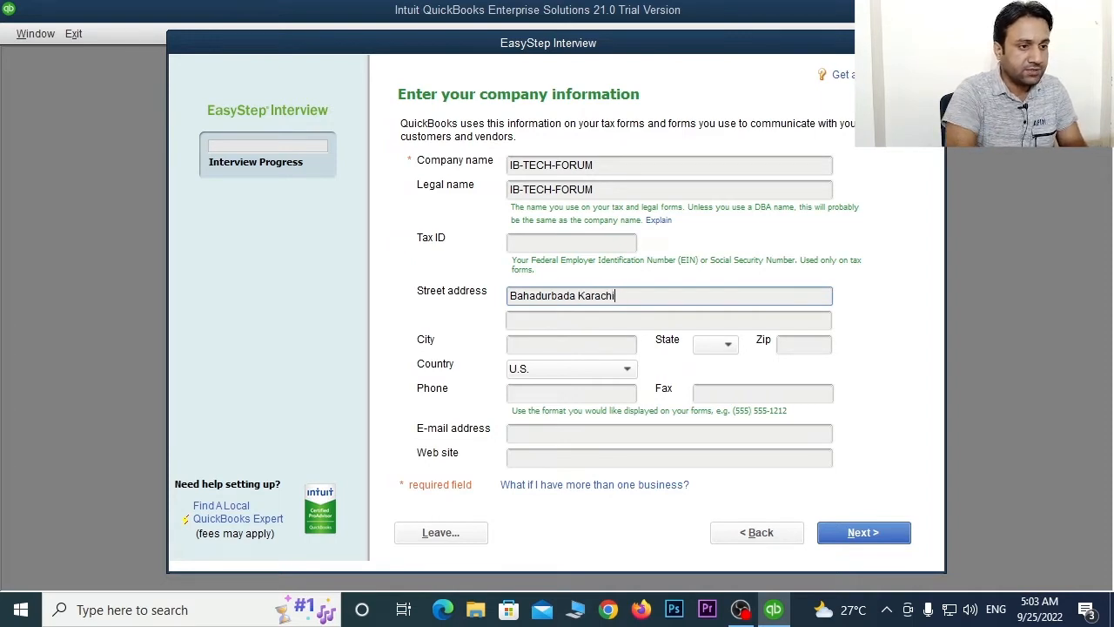
left_click(587, 344)
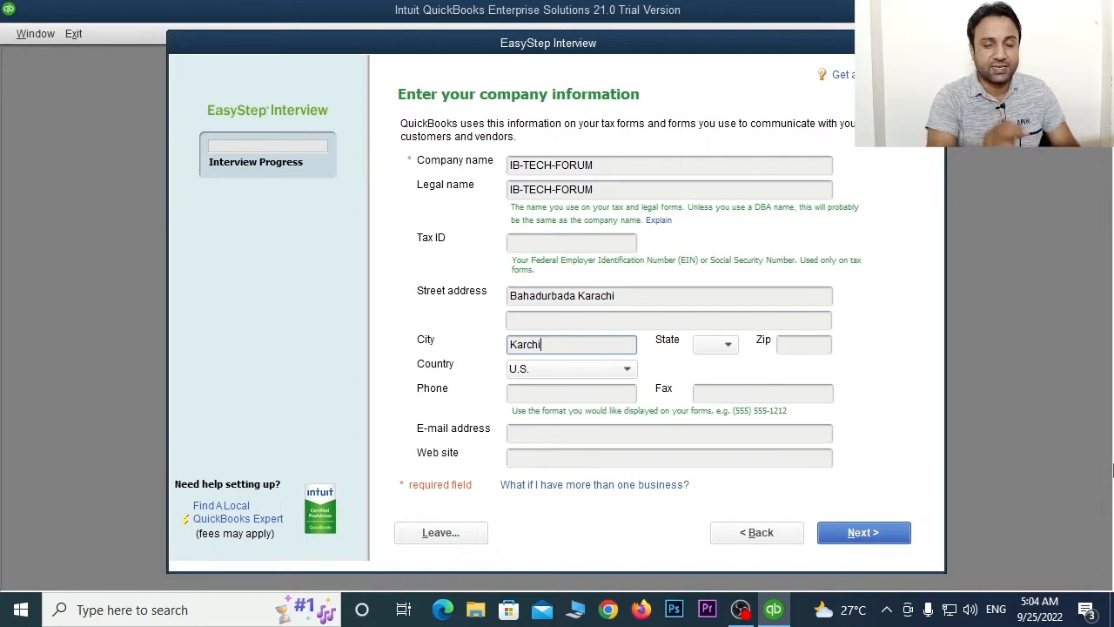
left_click(559, 393)
type("464644446")
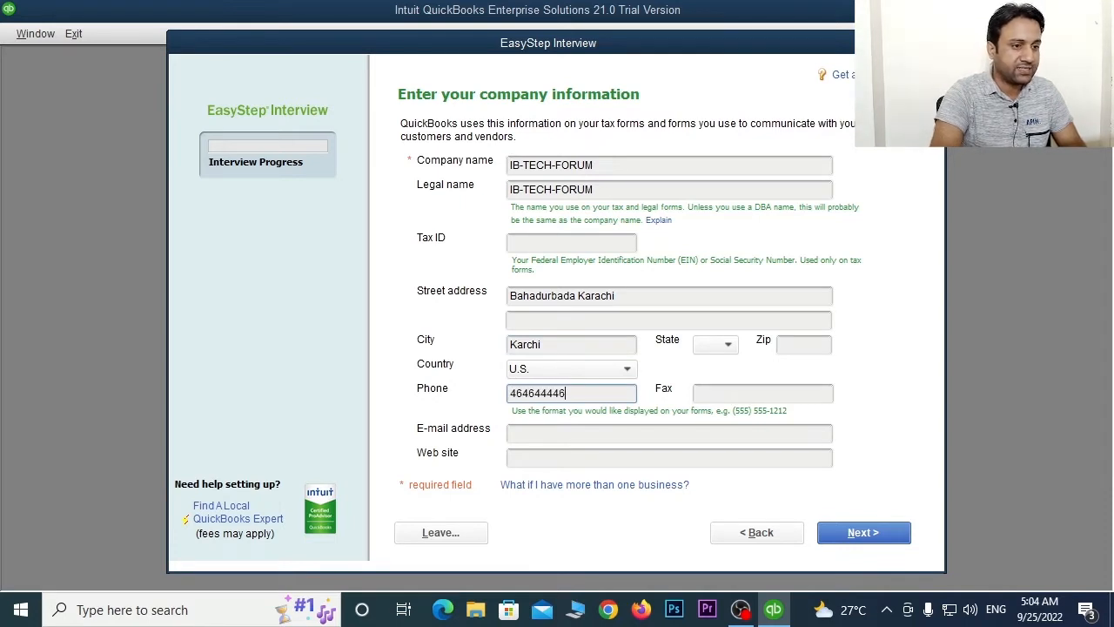
left_click(811, 396)
left_click(592, 434)
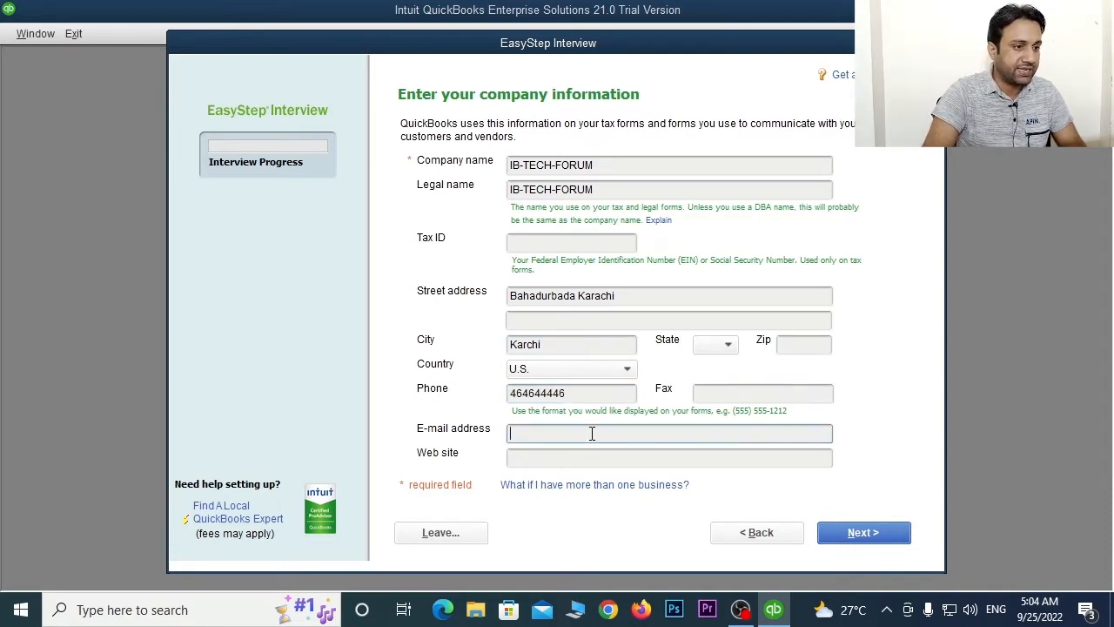
left_click(591, 454)
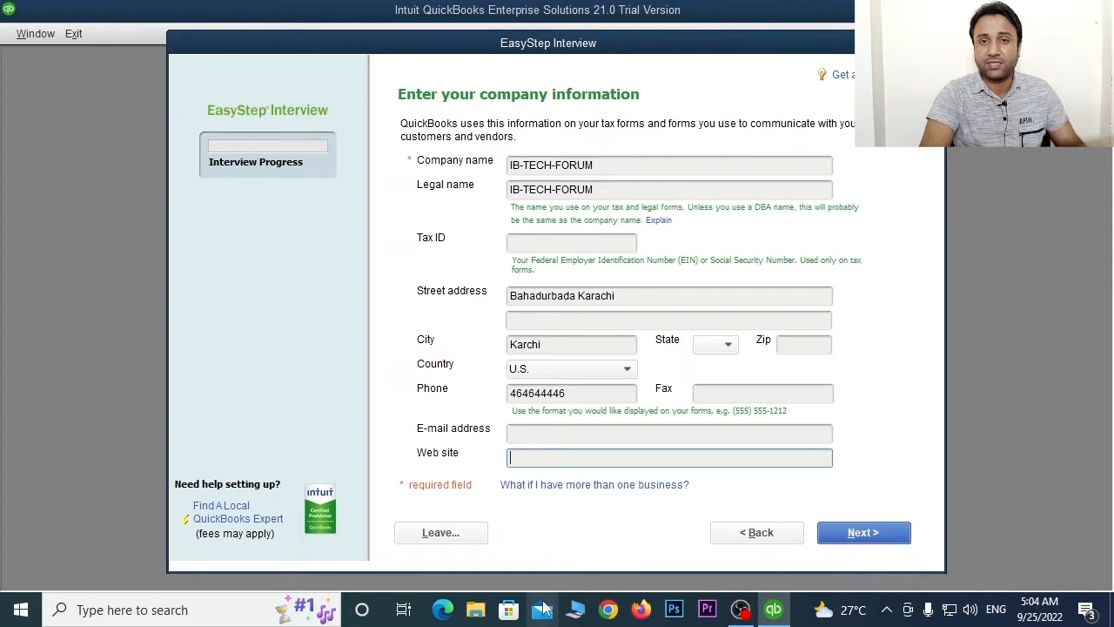
left_click(867, 534)
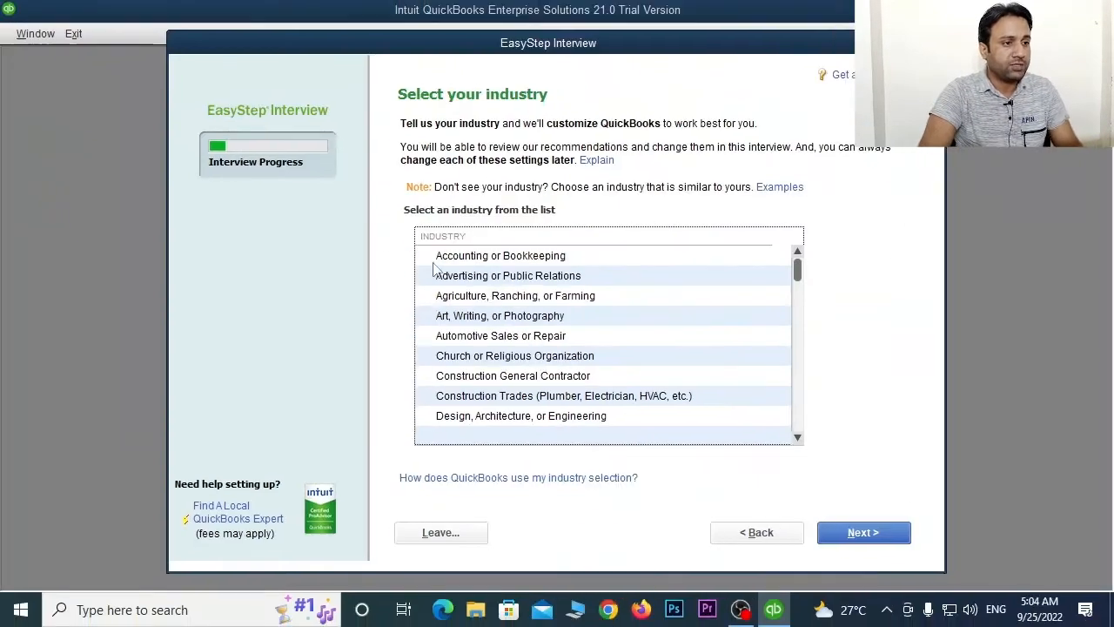
- Choose Accounting or Bookkeeping as the industry and Sole Proprietorship as the company type
left_click(431, 260)
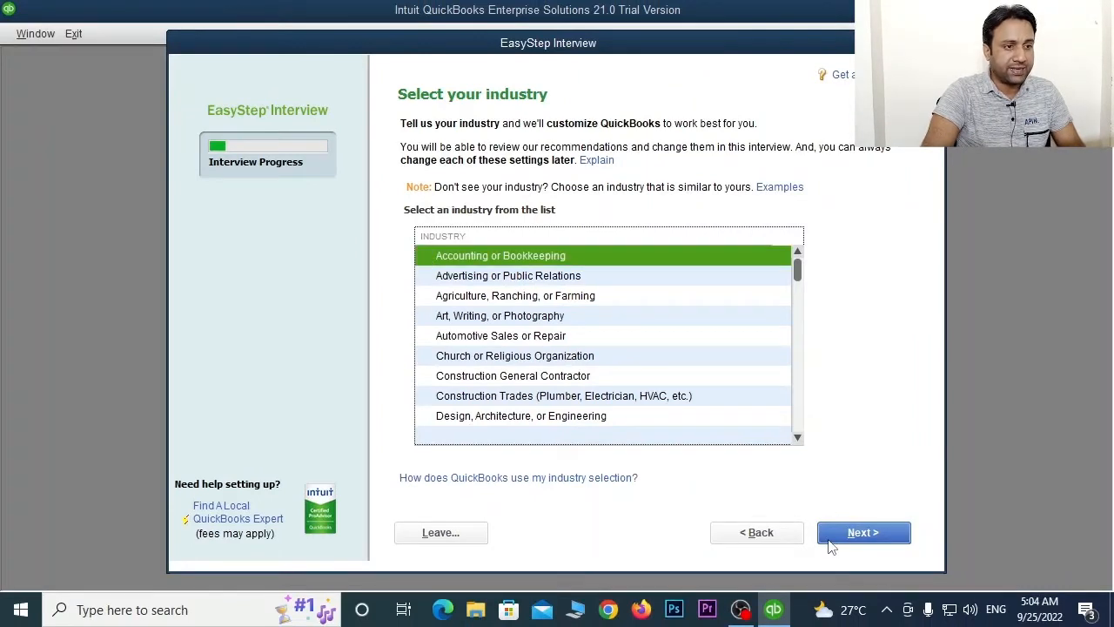
left_click(862, 533)
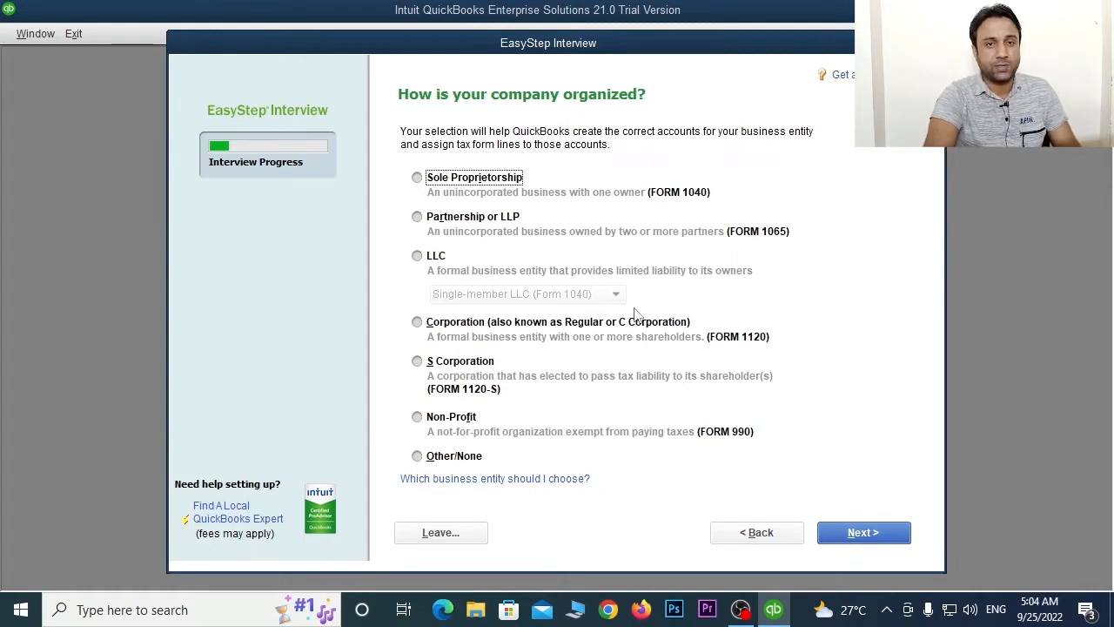
left_click(417, 179)
left_click(857, 539)
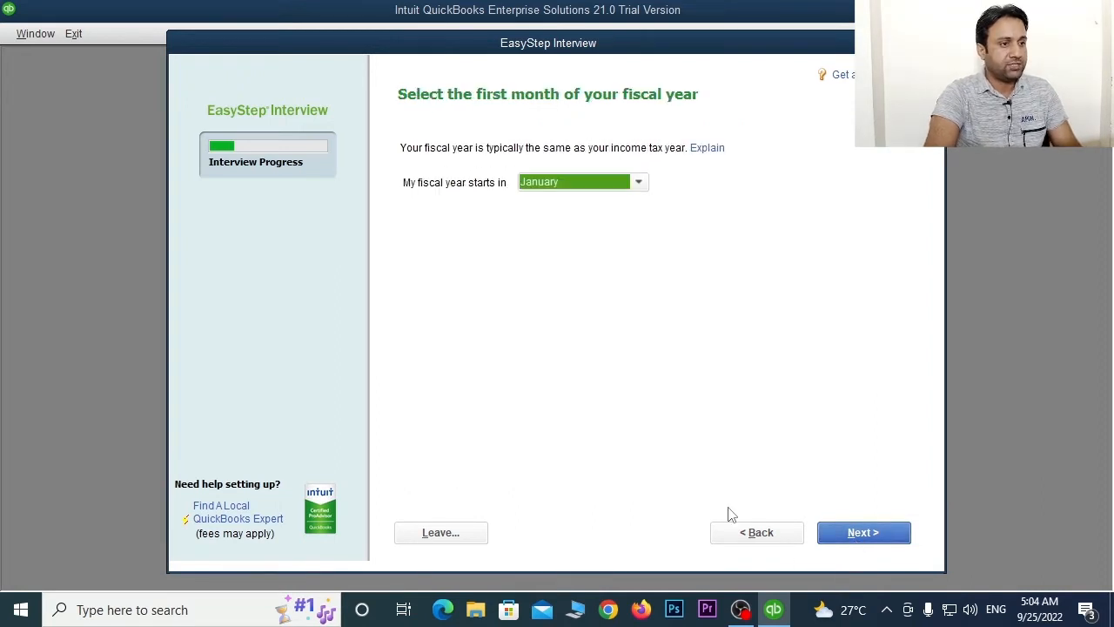
- Make the fiscal year start in July
left_click(580, 173)
left_click(554, 331)
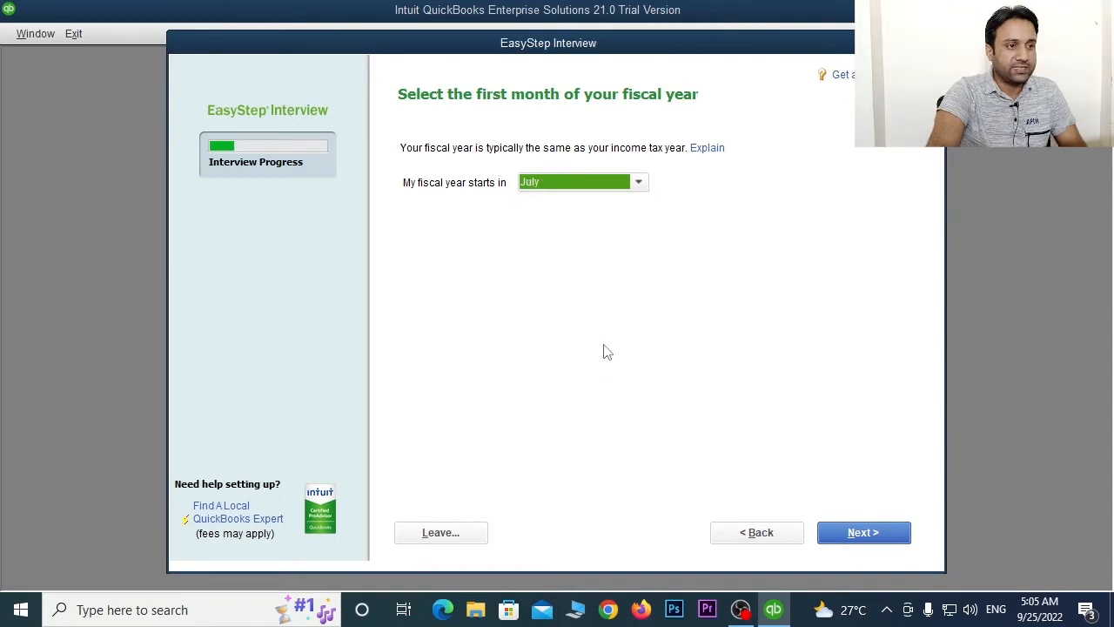
left_click(864, 533)
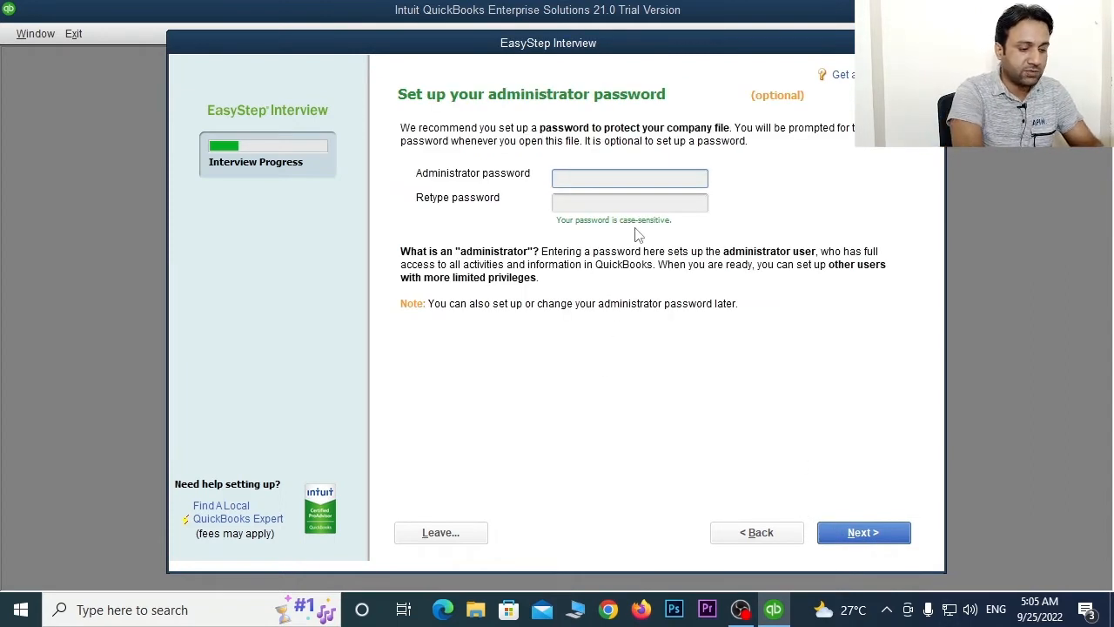
- Set and confirm the administrator password
type("1234567890")
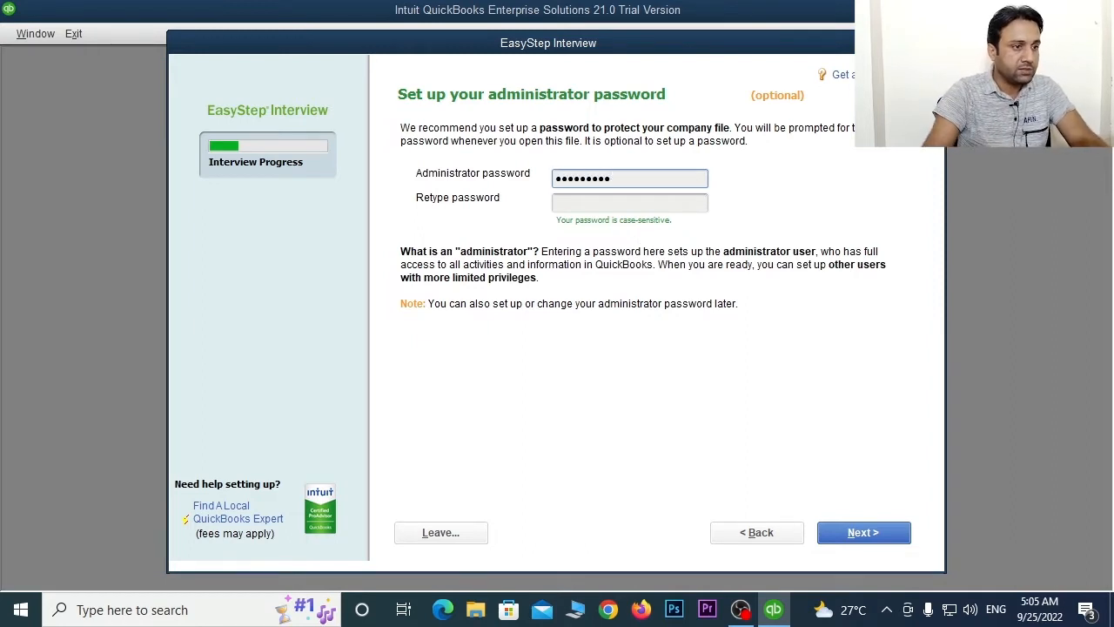
left_click(614, 204)
type("1234567890")
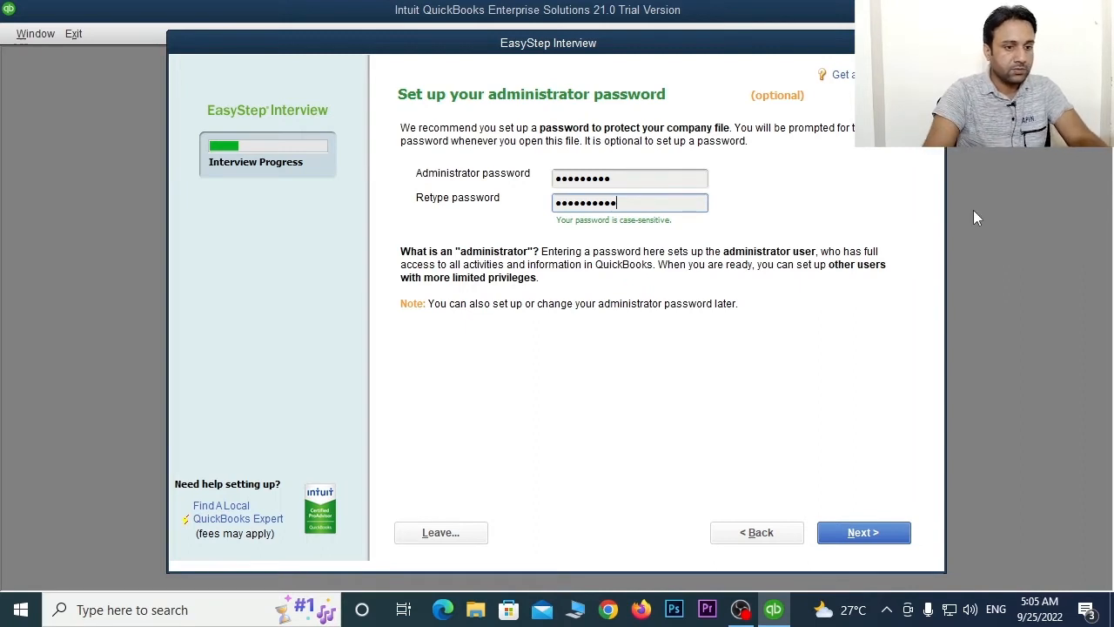
key("BackSpace")
key("BackSpace")
key("BackSpace")
key("BackSpace")
key("BackSpace")
key("BackSpace")
key("BackSpace")
key("BackSpace")
key("BackSpace")
key("BackSpace")
type("123456789")
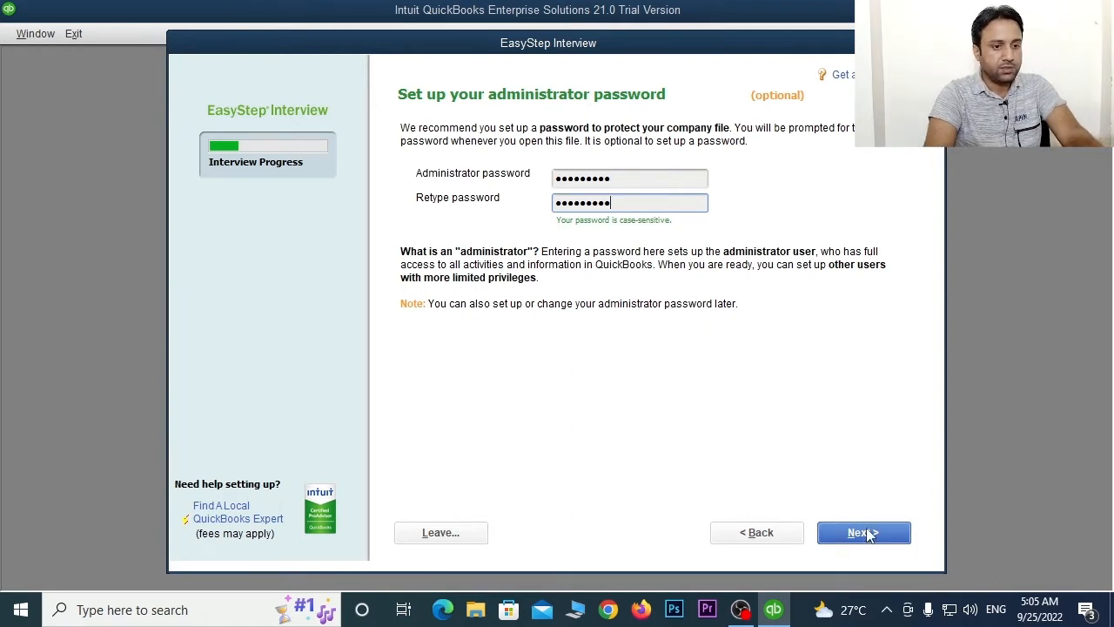
left_click(867, 533)
left_click(873, 535)
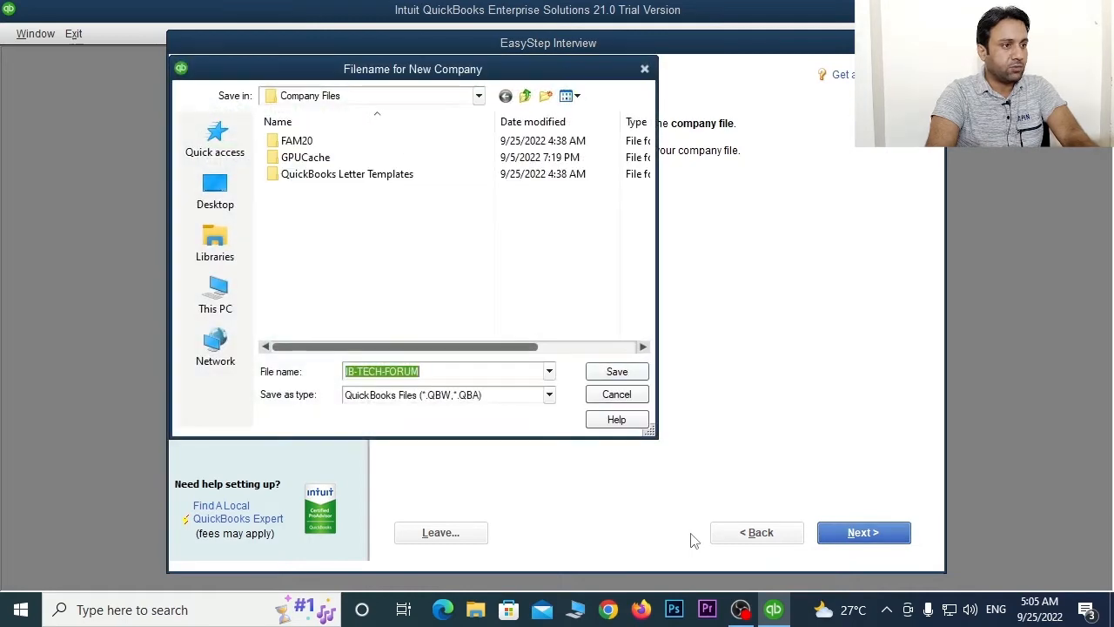
- Save the IB-TECH-FORUM company file to the Desktop
left_click(215, 193)
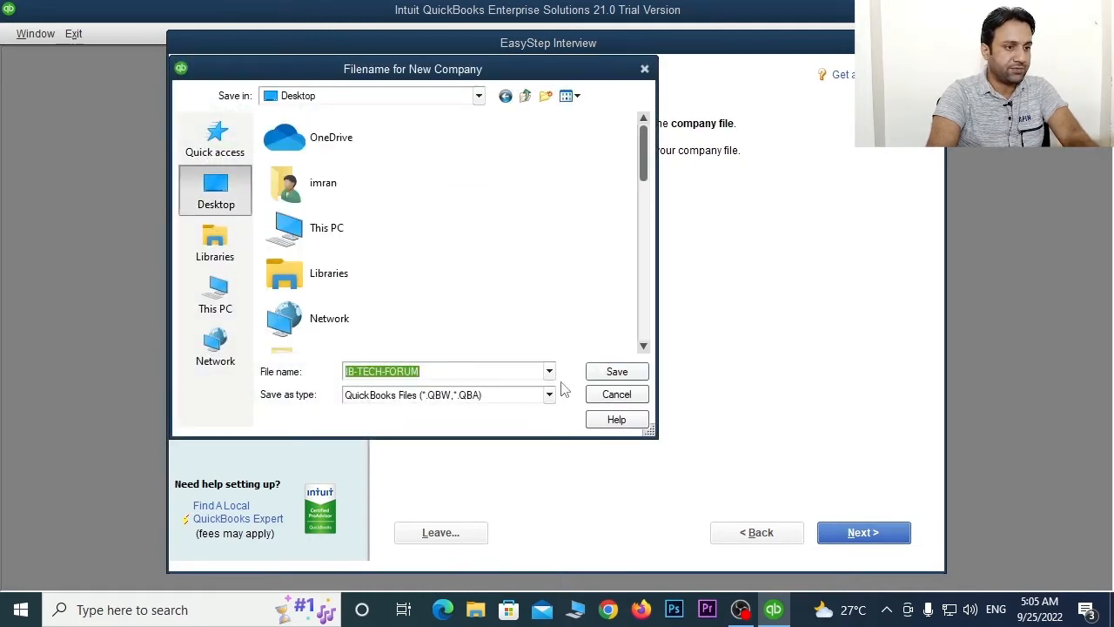
left_click(636, 375)
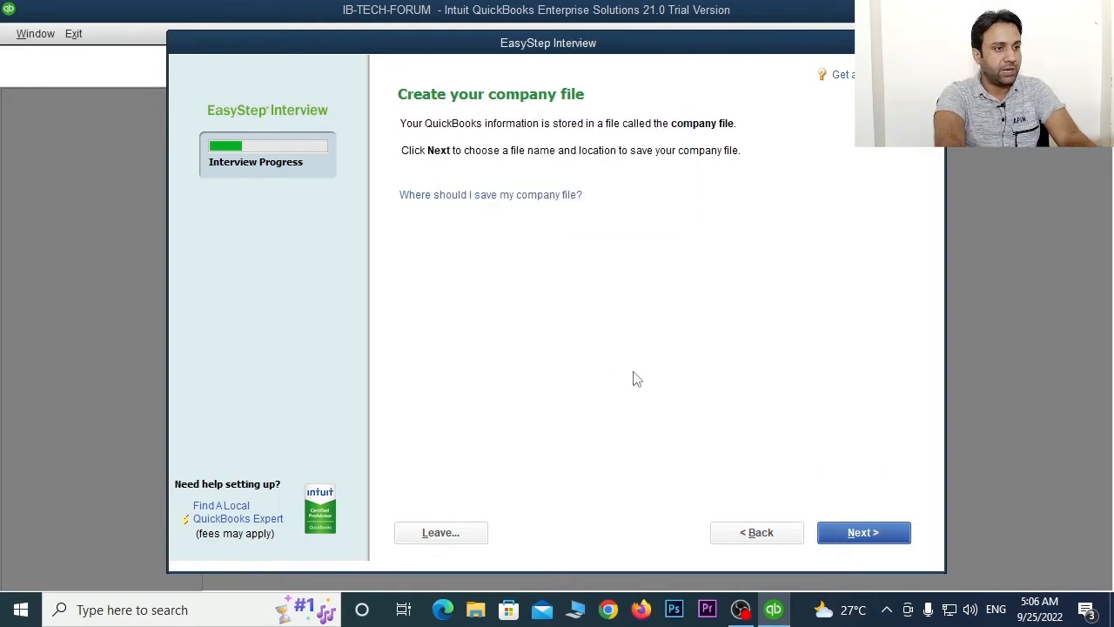
- Choose selling both services and products, keep sales tax, and turn on estimates
left_click(867, 534)
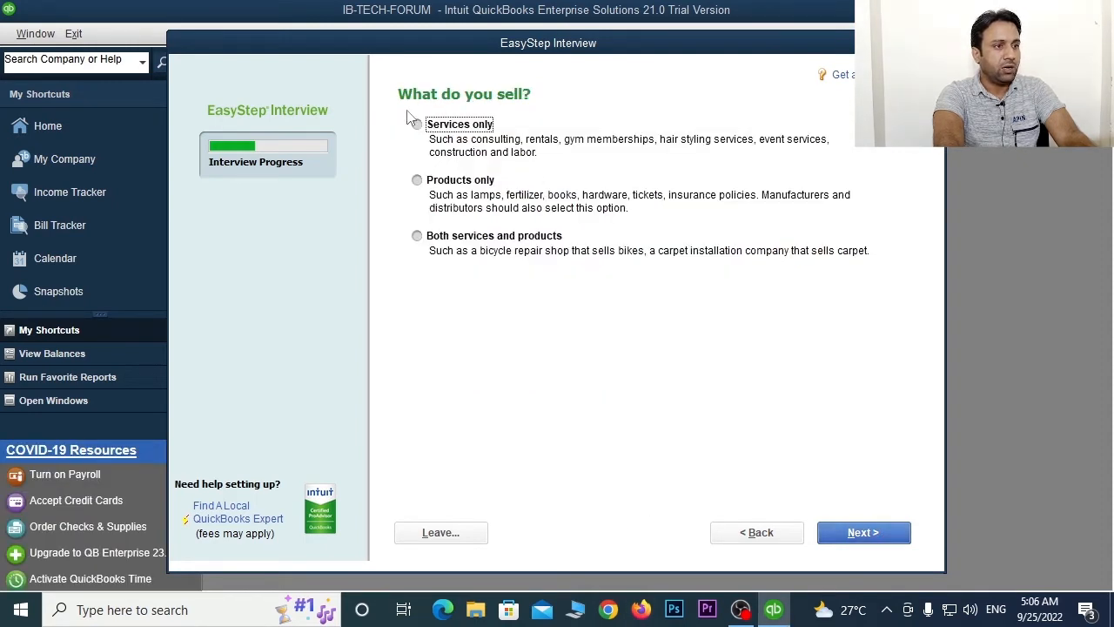
left_click(419, 238)
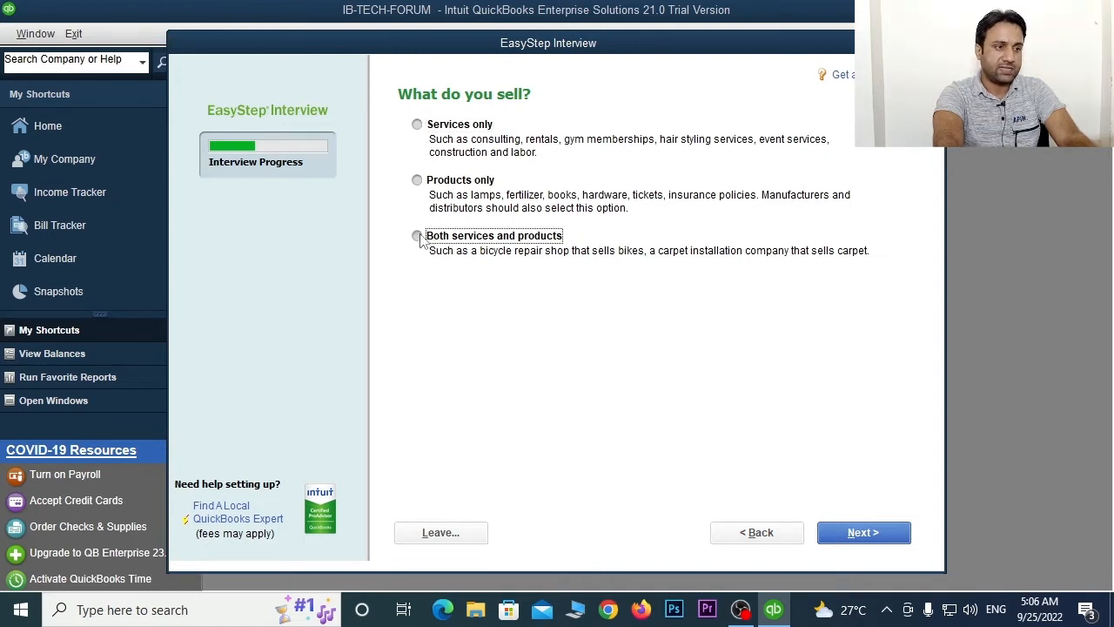
left_click(871, 532)
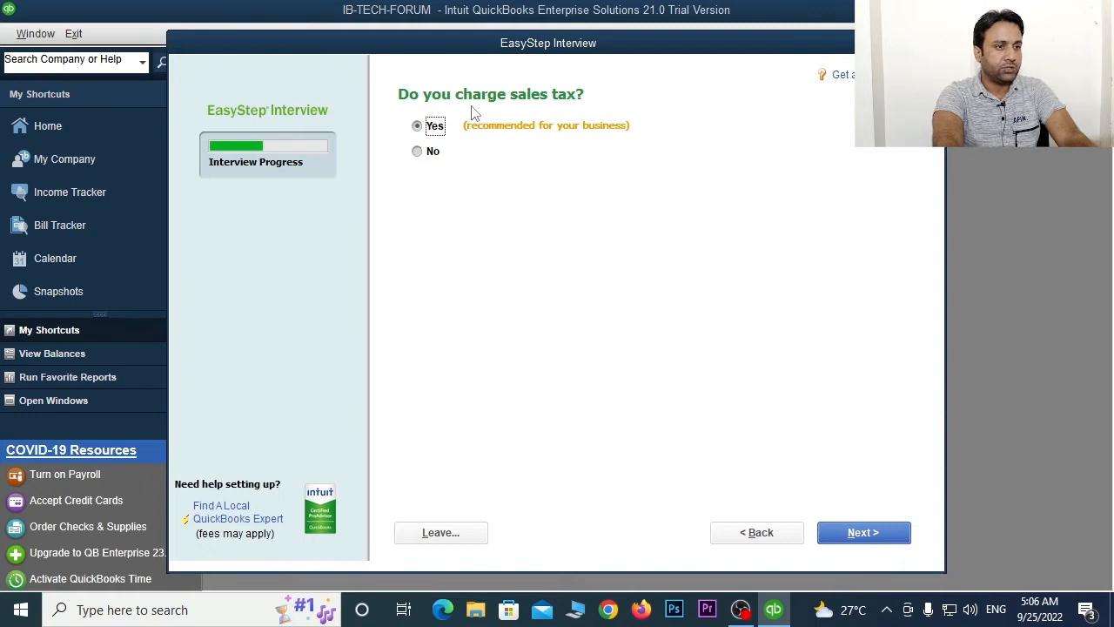
left_click(886, 540)
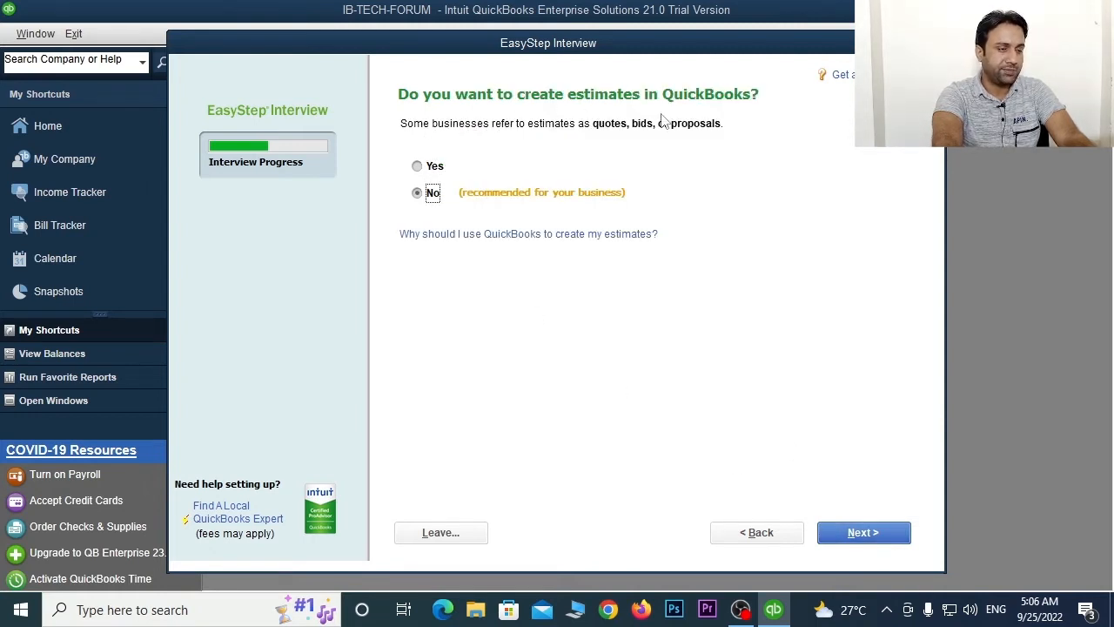
left_click(431, 168)
left_click(871, 540)
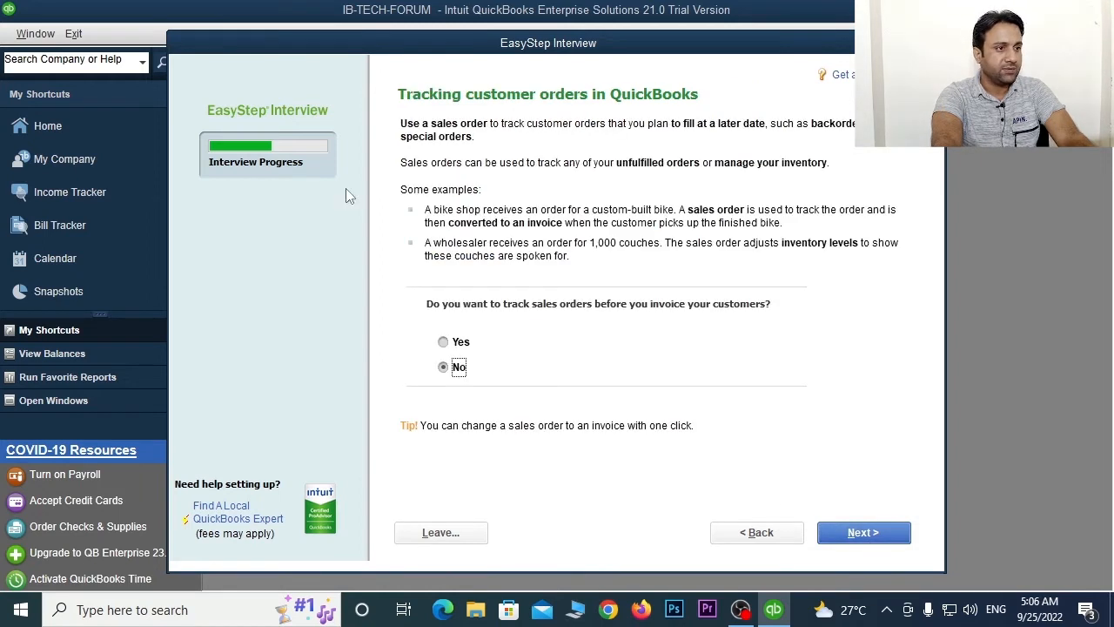
- Turn on sales orders and progress invoicing, keeping billing statements and bill tracking on
left_click(443, 342)
left_click(860, 532)
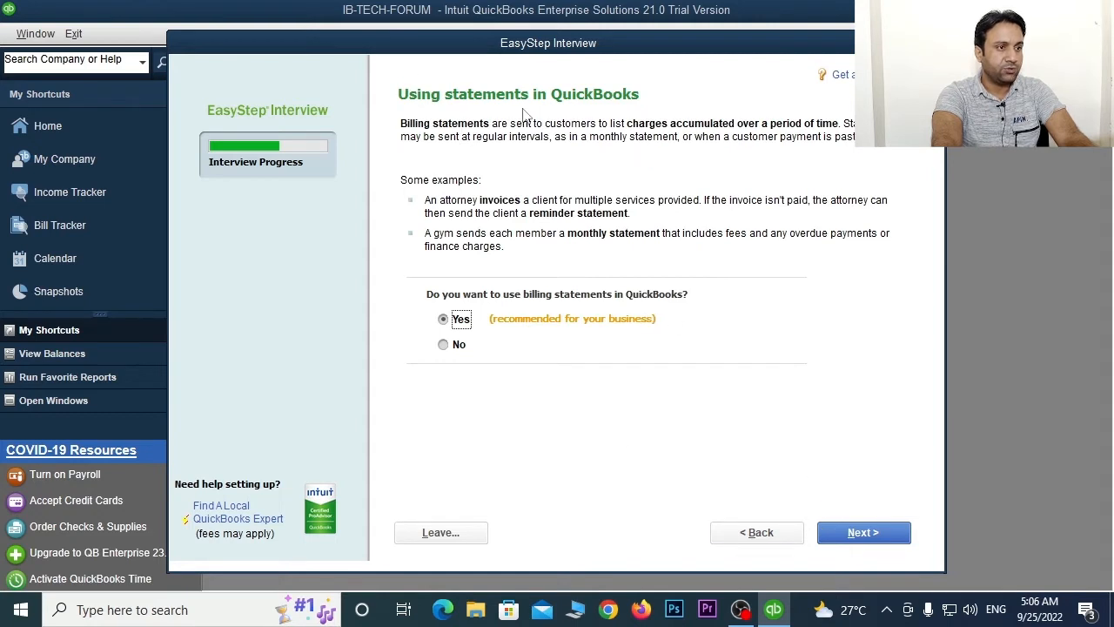
left_click(863, 532)
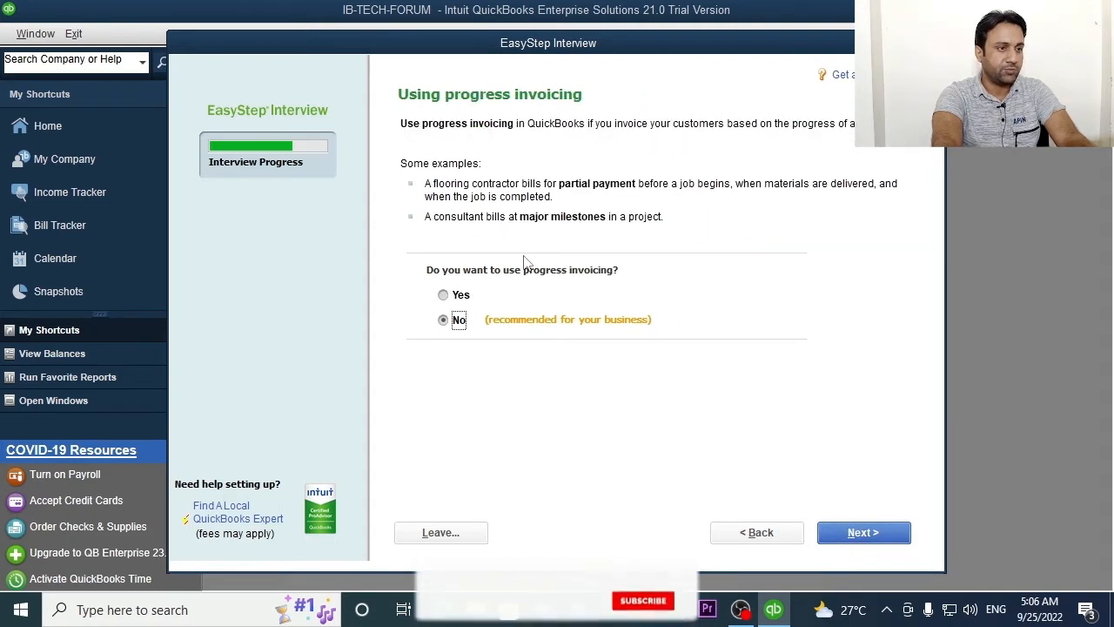
left_click(443, 296)
left_click(863, 532)
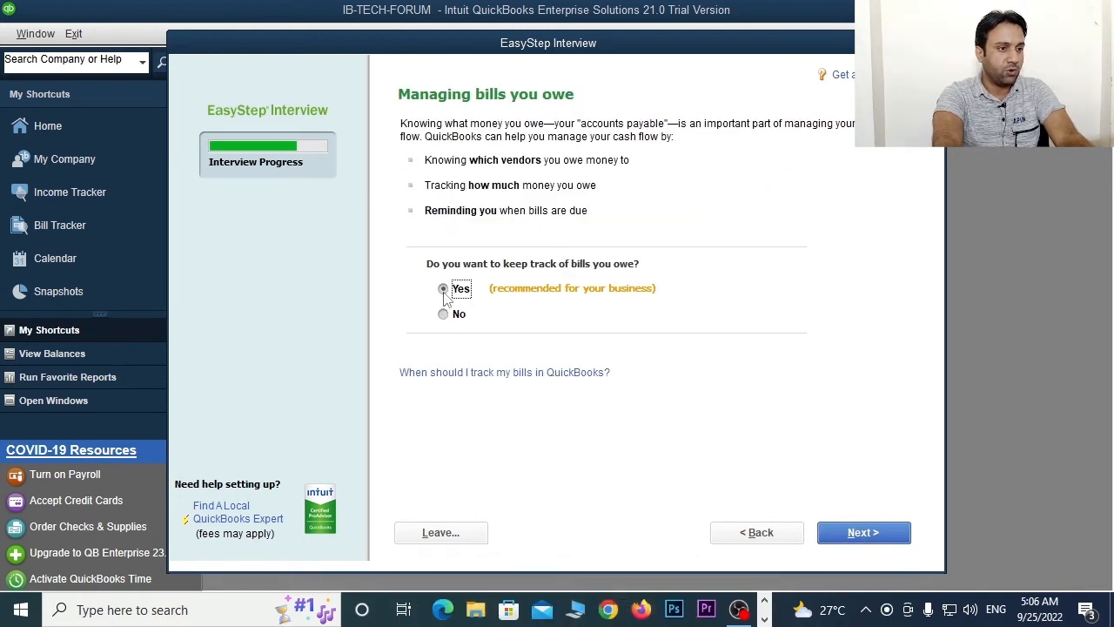
left_click(854, 535)
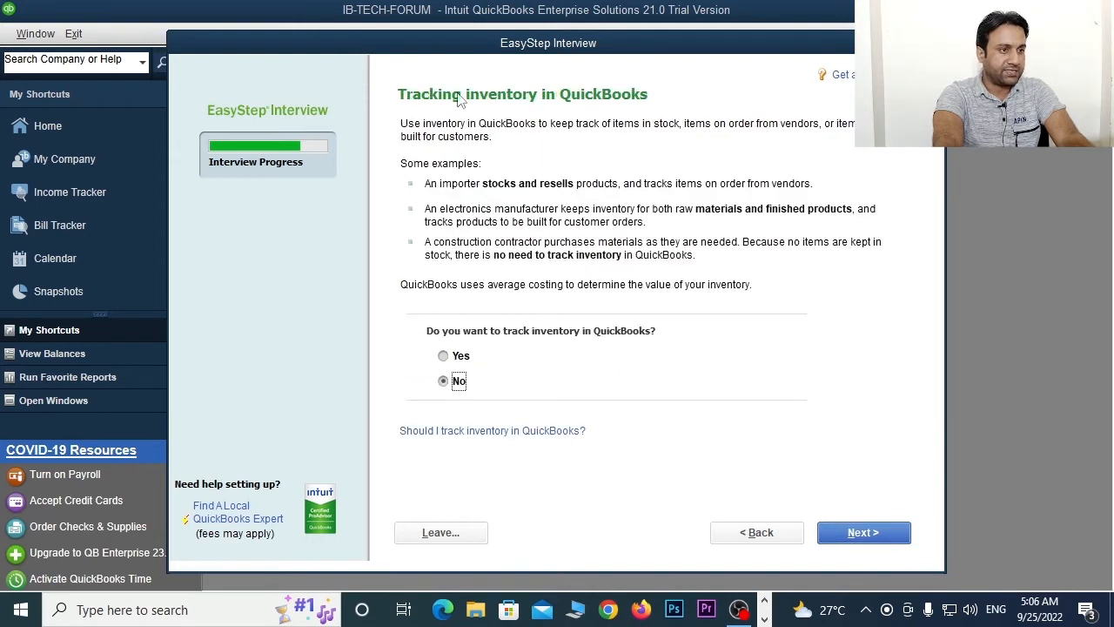
- Turn on inventory tracking, keep time tracking, and indicate the business has W-2 employees
left_click(443, 356)
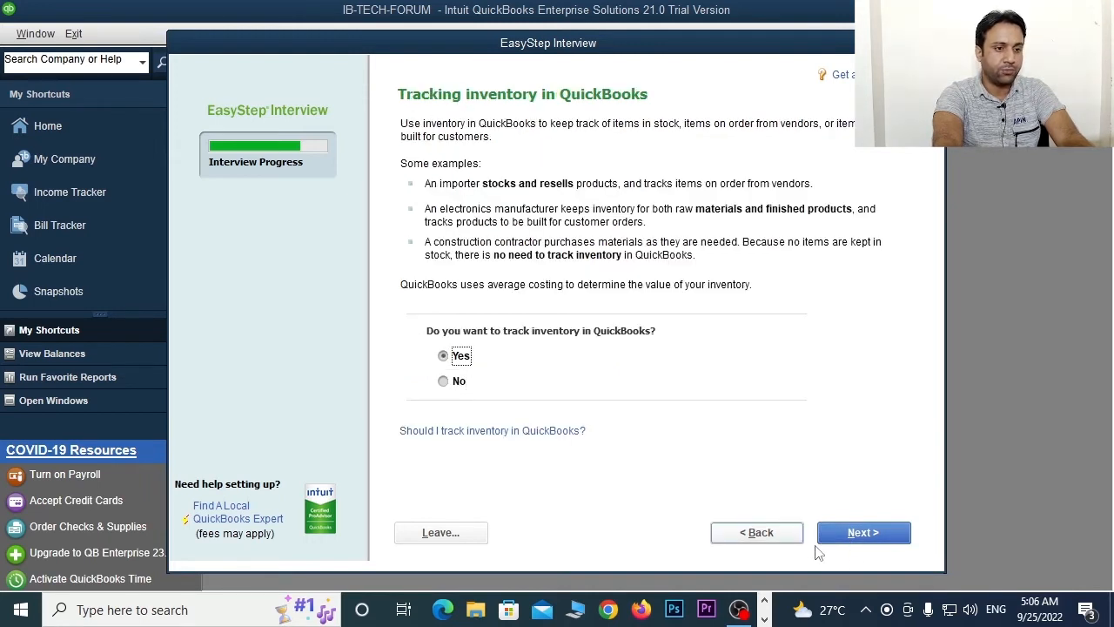
left_click(858, 532)
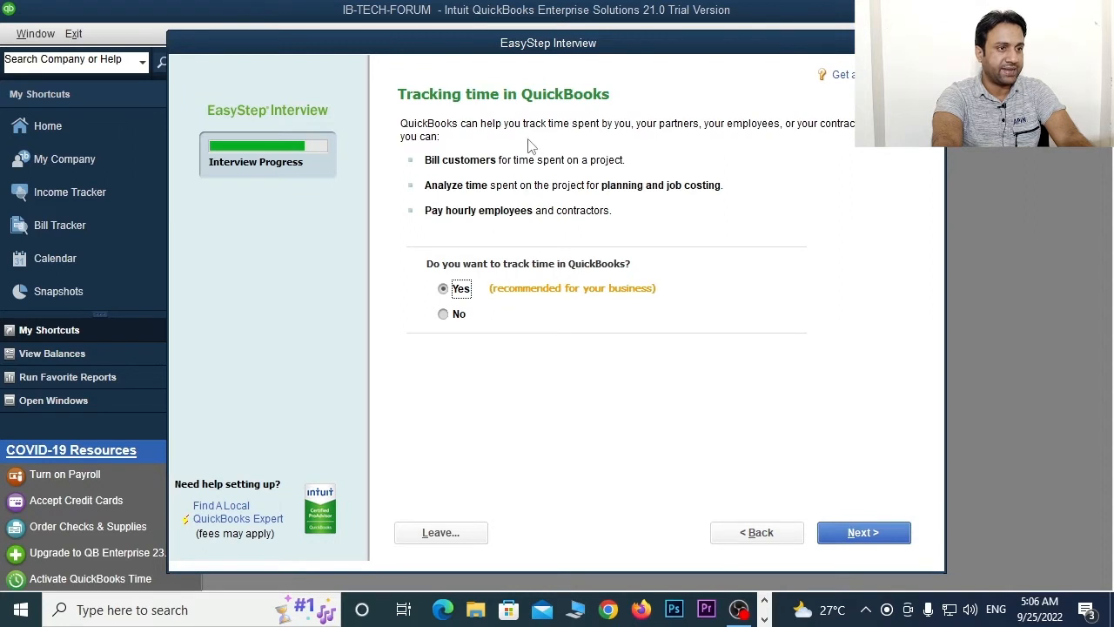
left_click(862, 532)
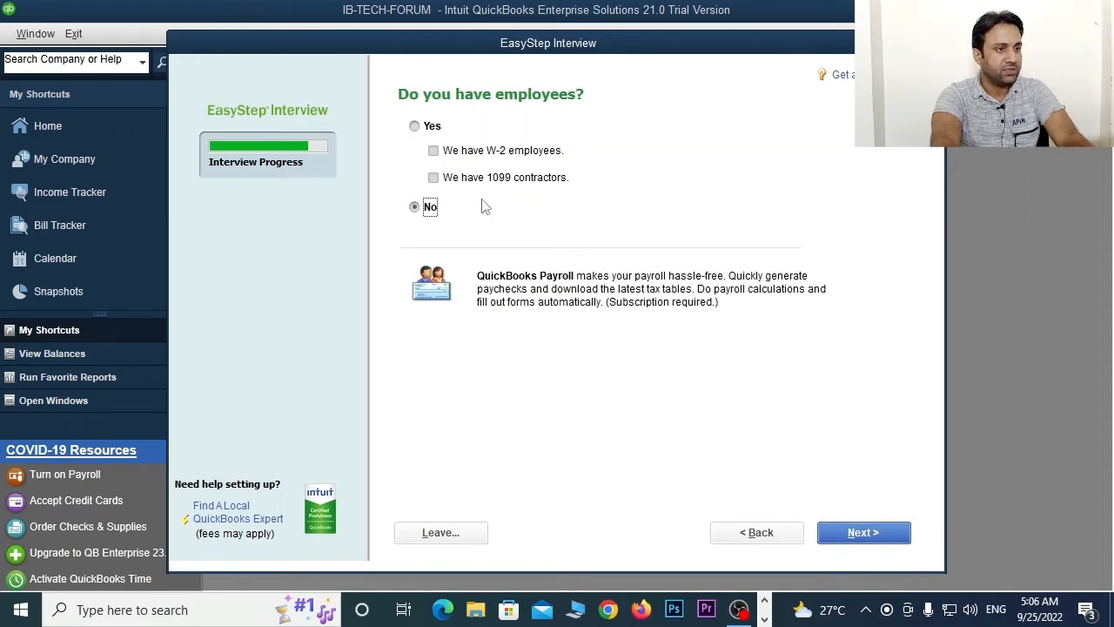
left_click(414, 126)
left_click(434, 151)
- Set the tracking start date to the beginning of the fiscal year, 07/01/2022
left_click(864, 532)
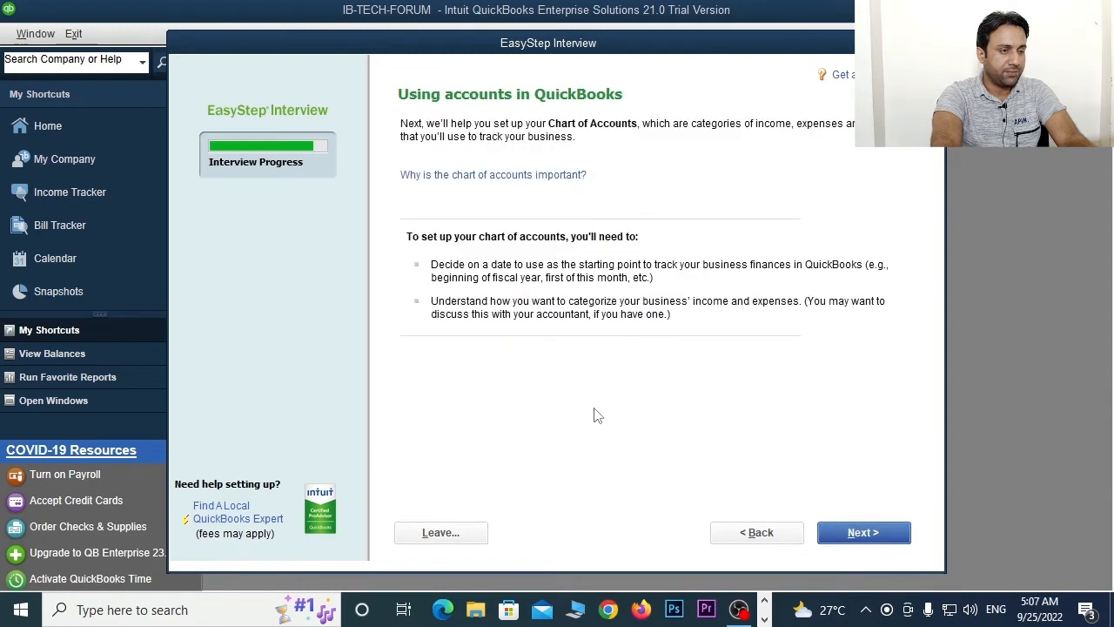
left_click(866, 539)
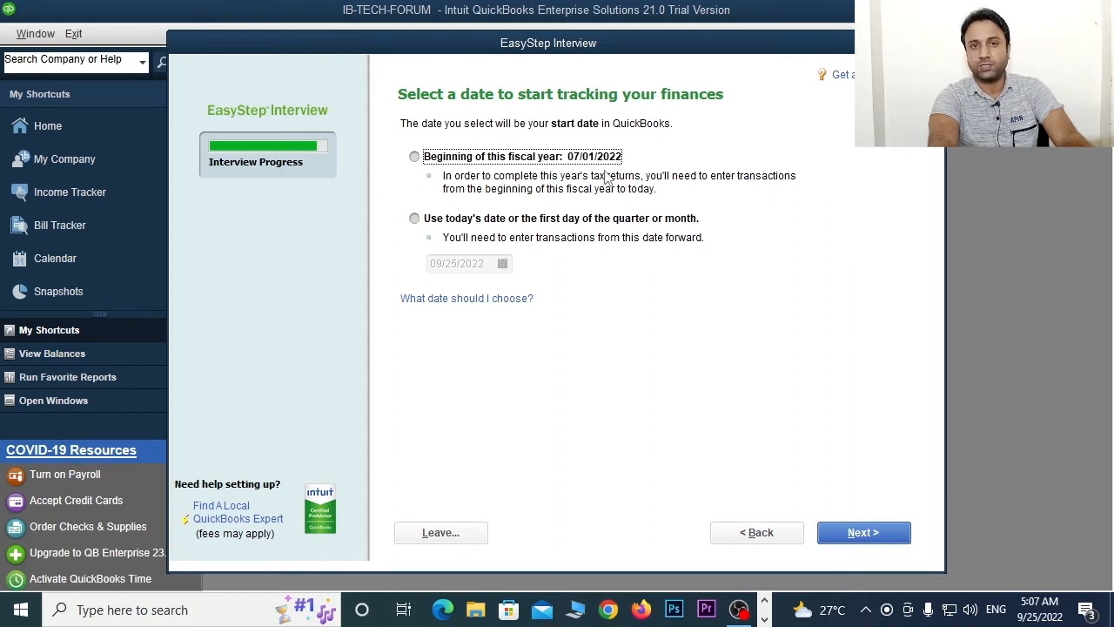
left_click(414, 156)
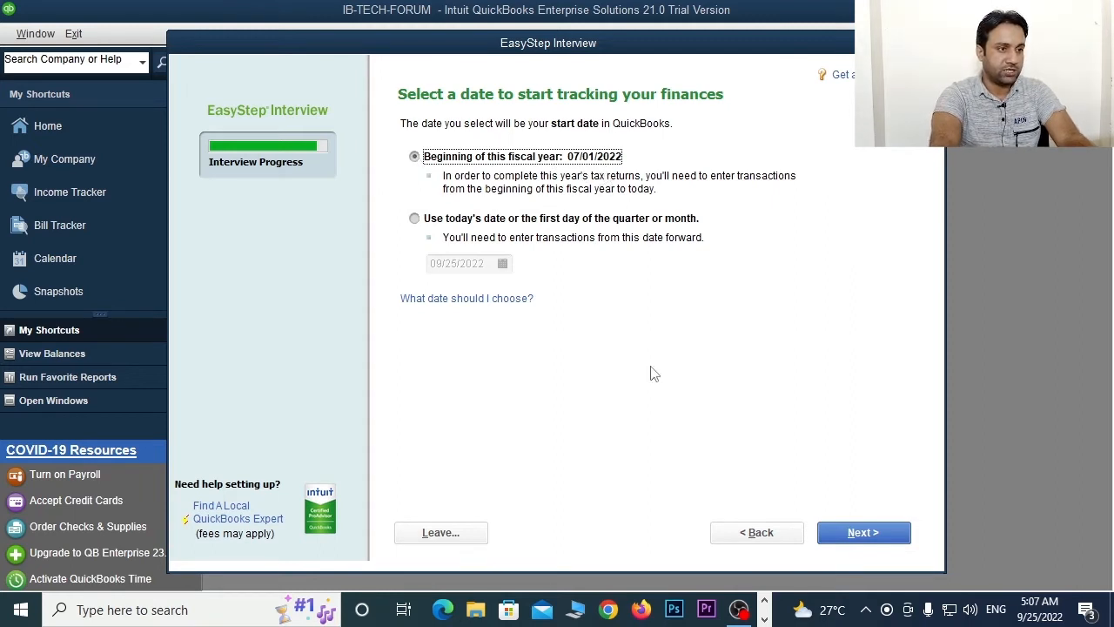
left_click(906, 540)
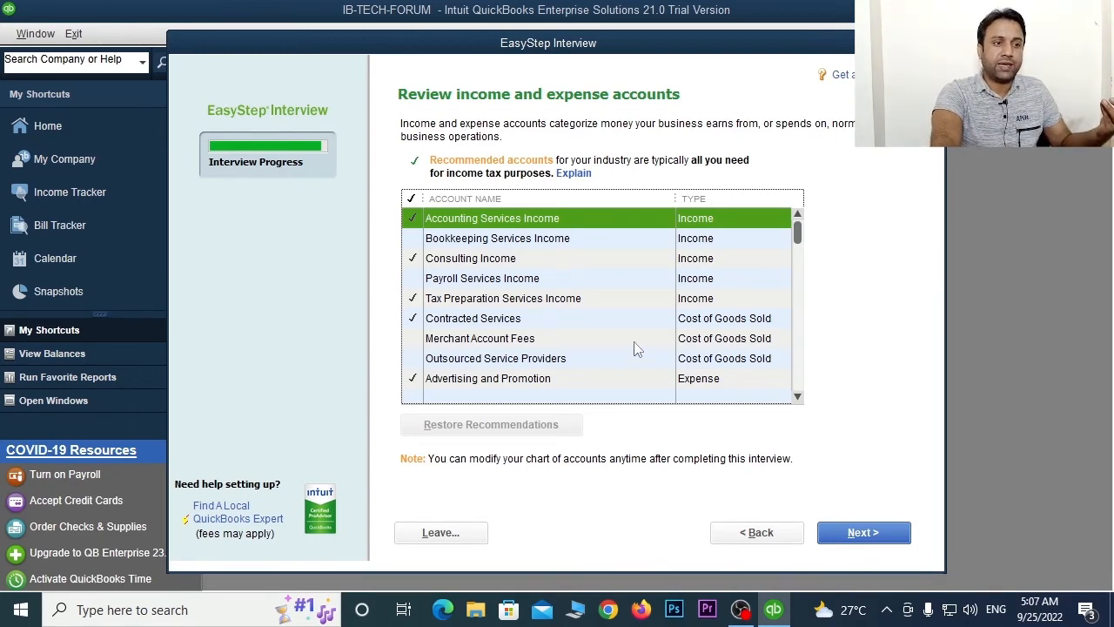
- Review the recommended income and expense accounts and accept them as checked
scroll(606, 359, "down", 10)
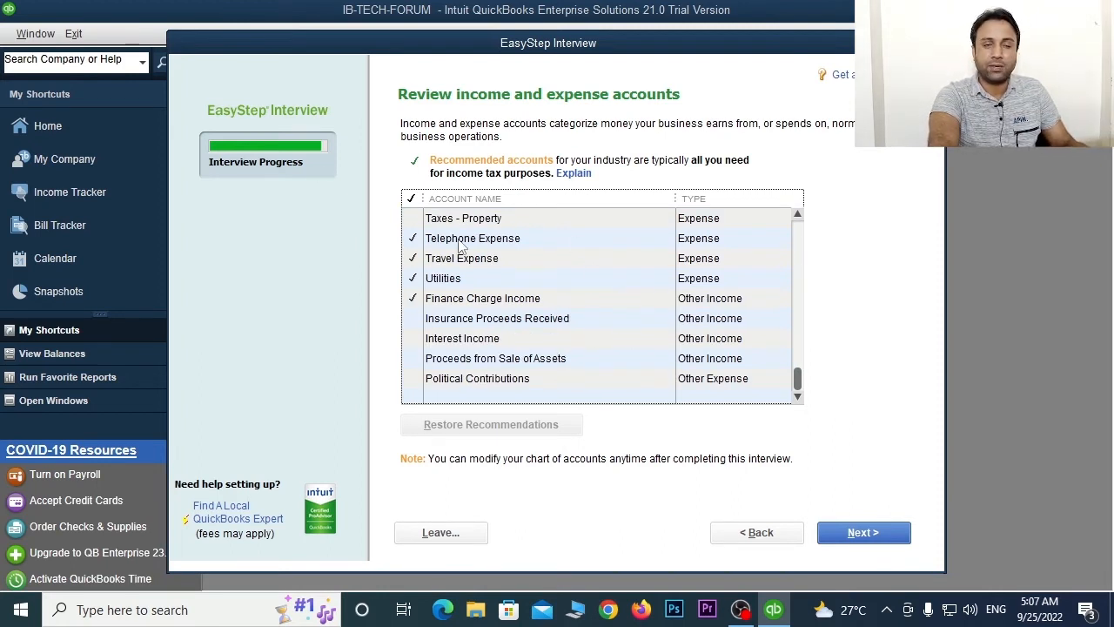
scroll(525, 273, "up", 7)
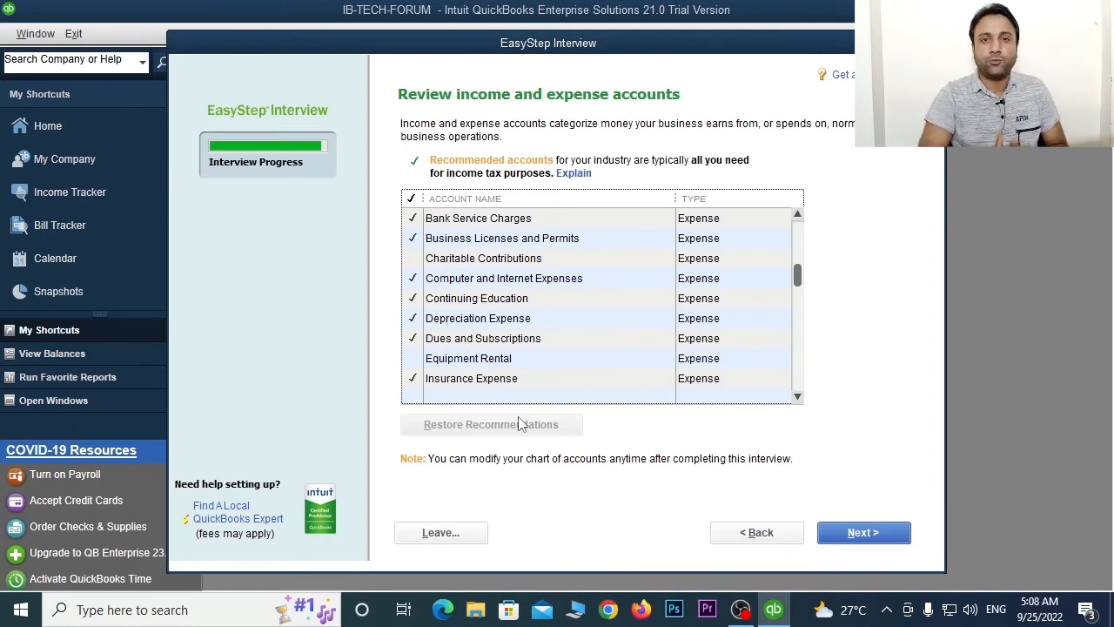
scroll(606, 350, "down", 4)
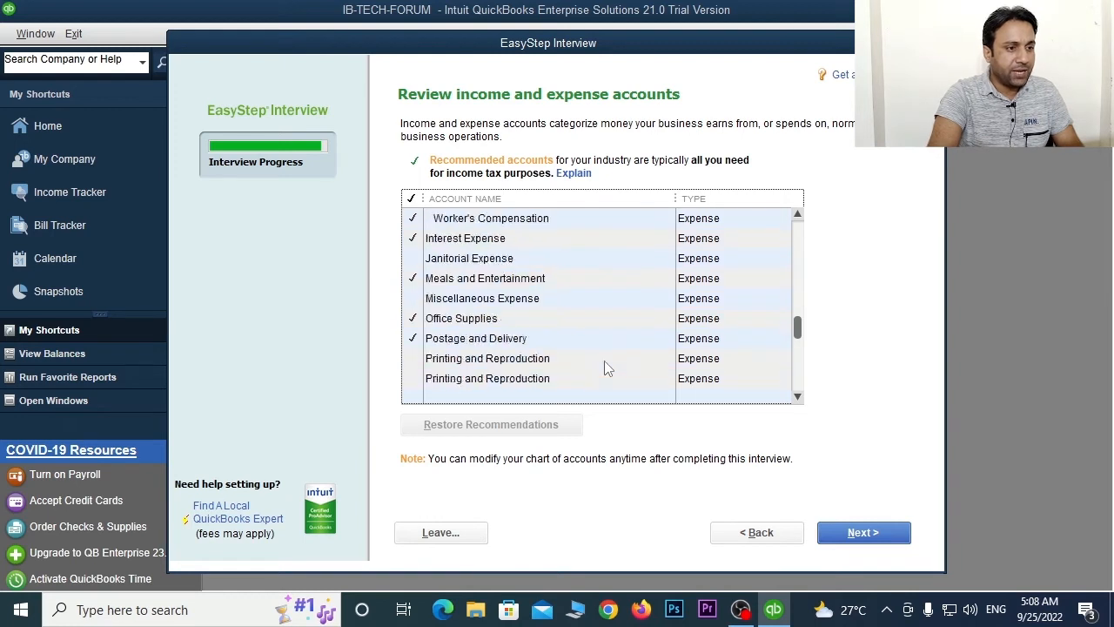
left_click(860, 531)
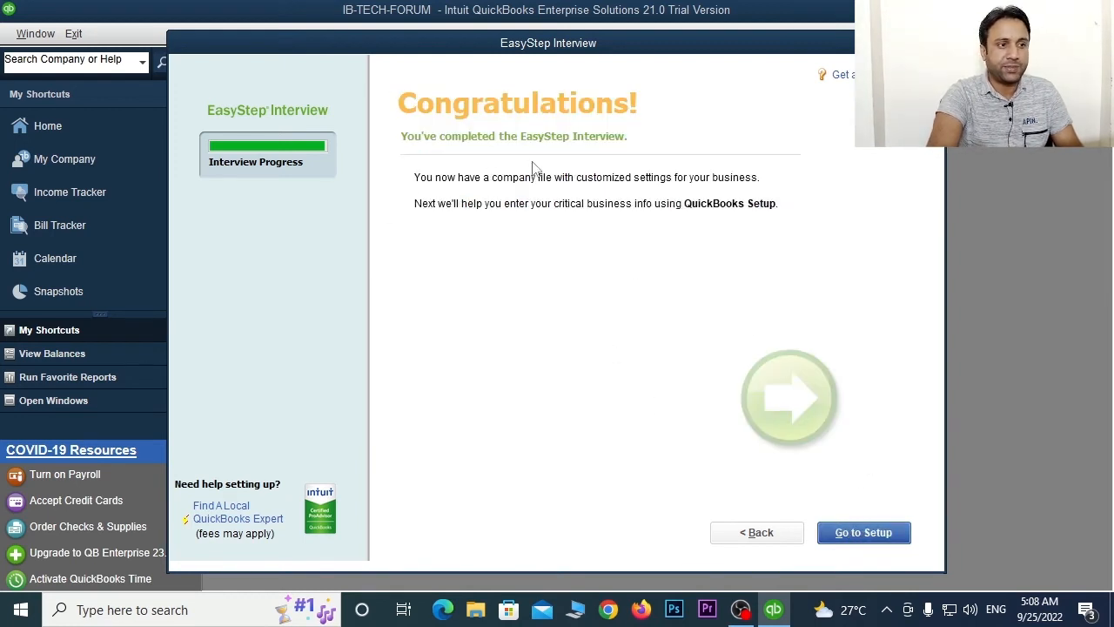
- Go to Setup from the Congratulations page
left_click(863, 531)
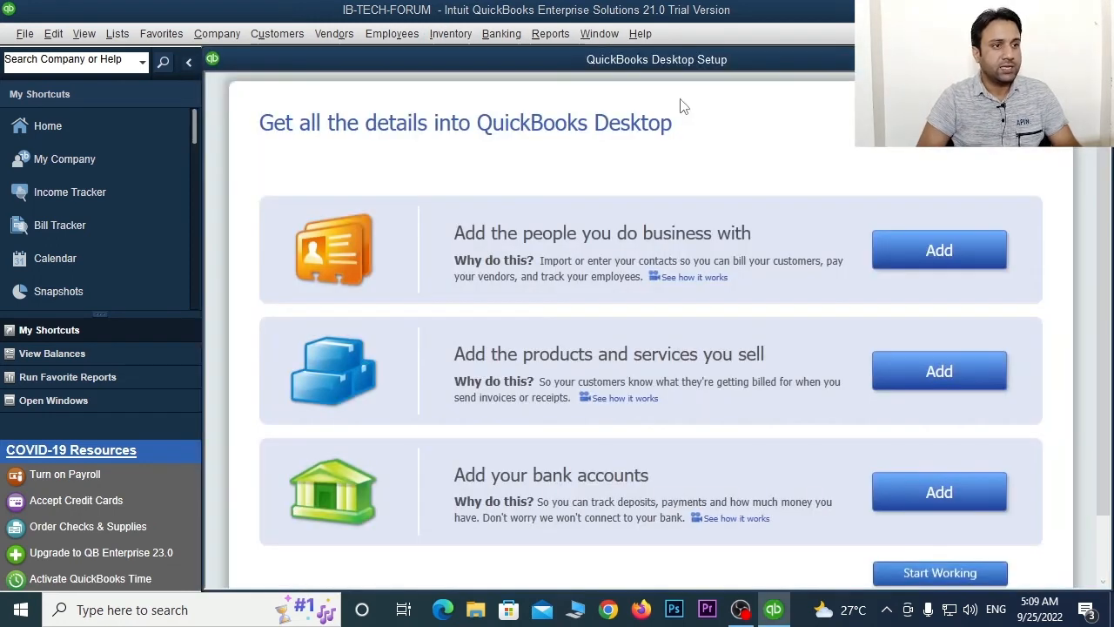
- Choose Start Working to skip remaining setup, then close the New Feature Tour to reach the IB-TECH-FORUM Home page
left_click(935, 573)
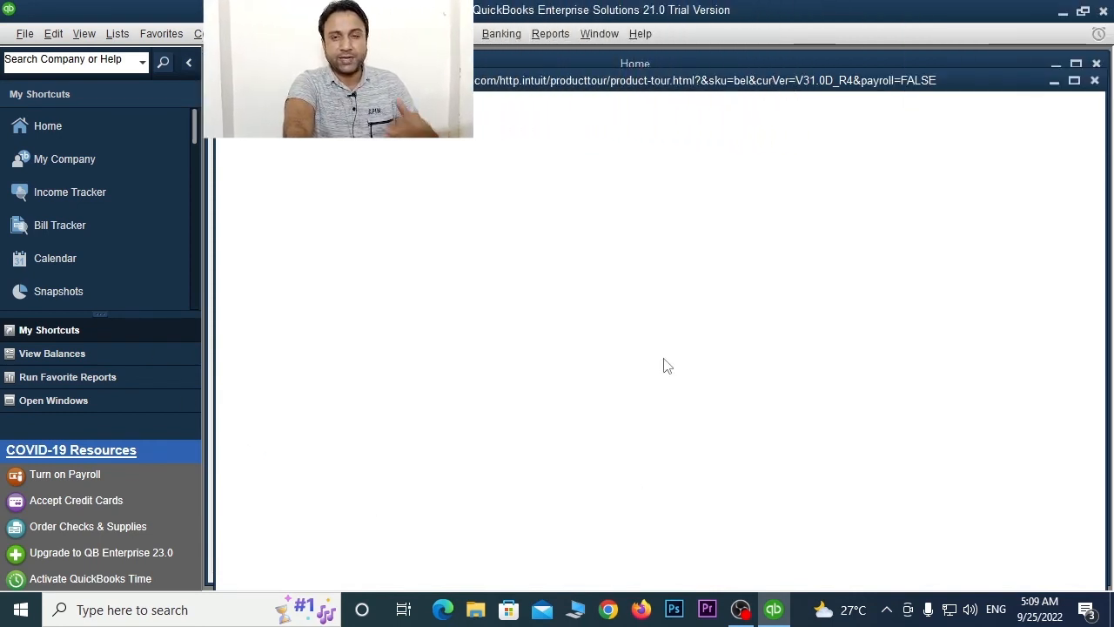
left_click(1094, 80)
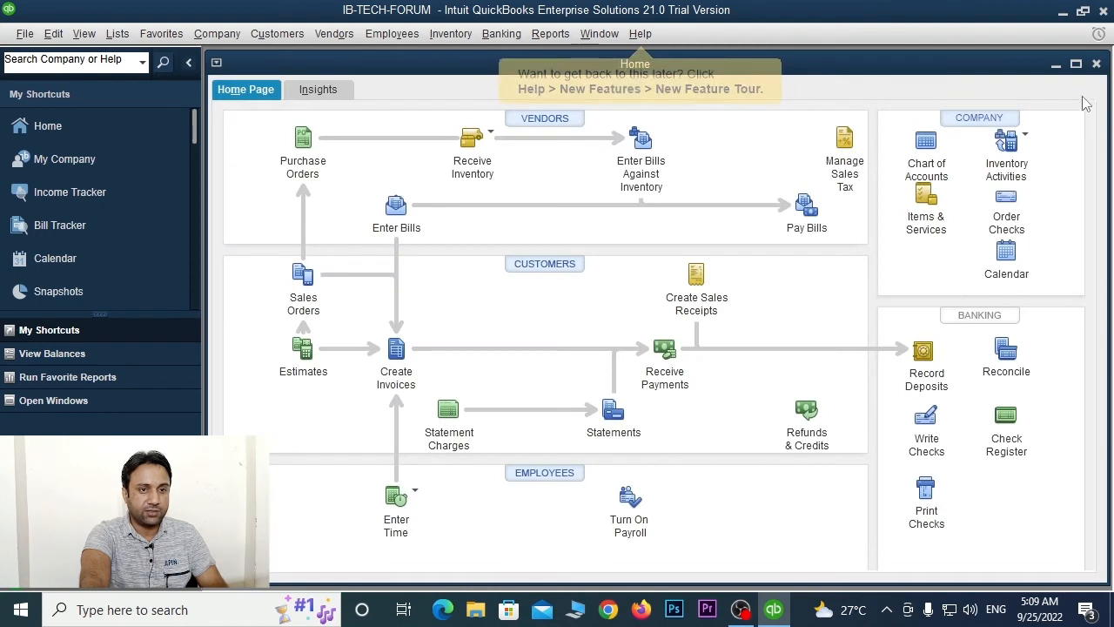